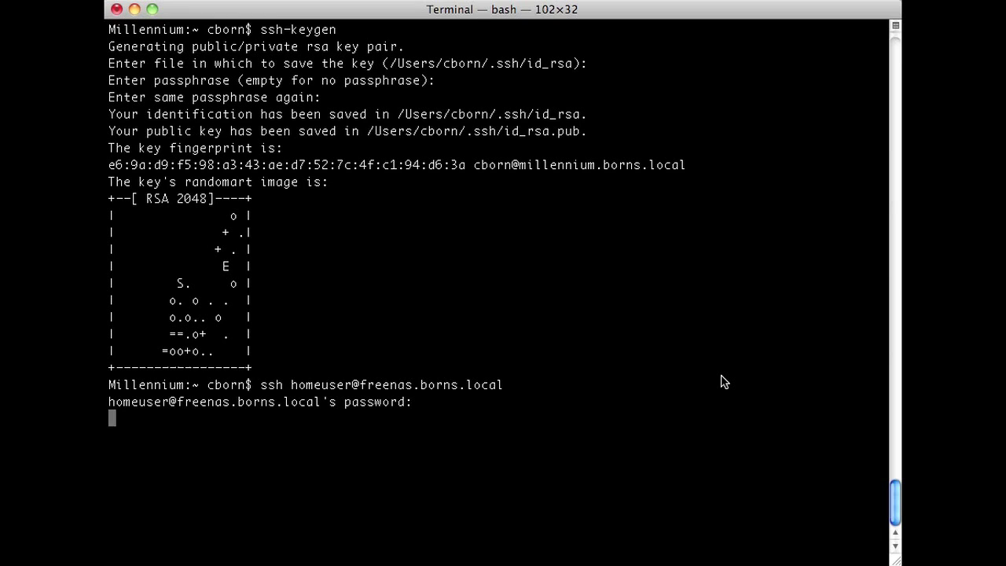
- Create the .ssh folder on the FreeNAS server with chmod 700, then log out to the Mac
text(mkdir )
text(.)
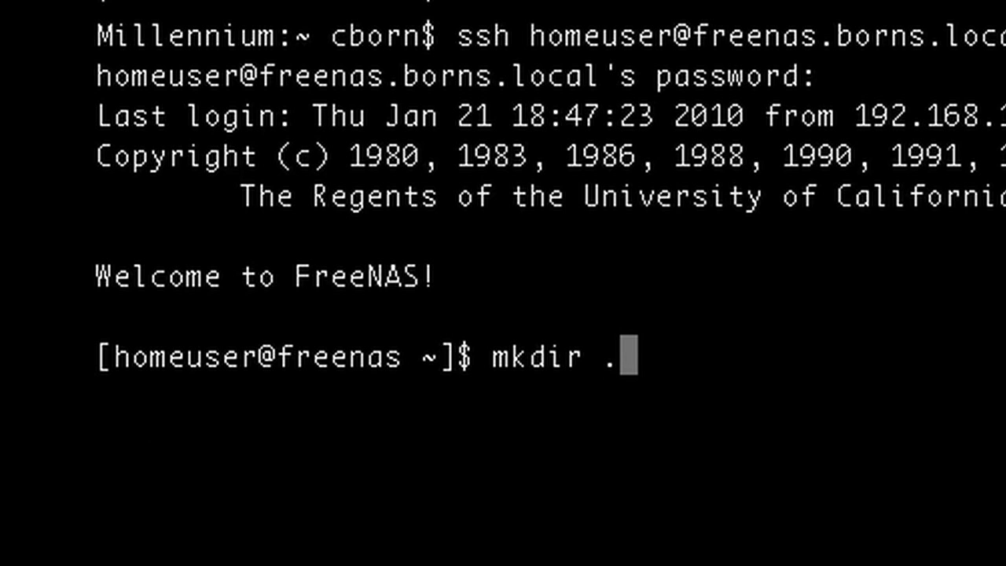
text(ssh)
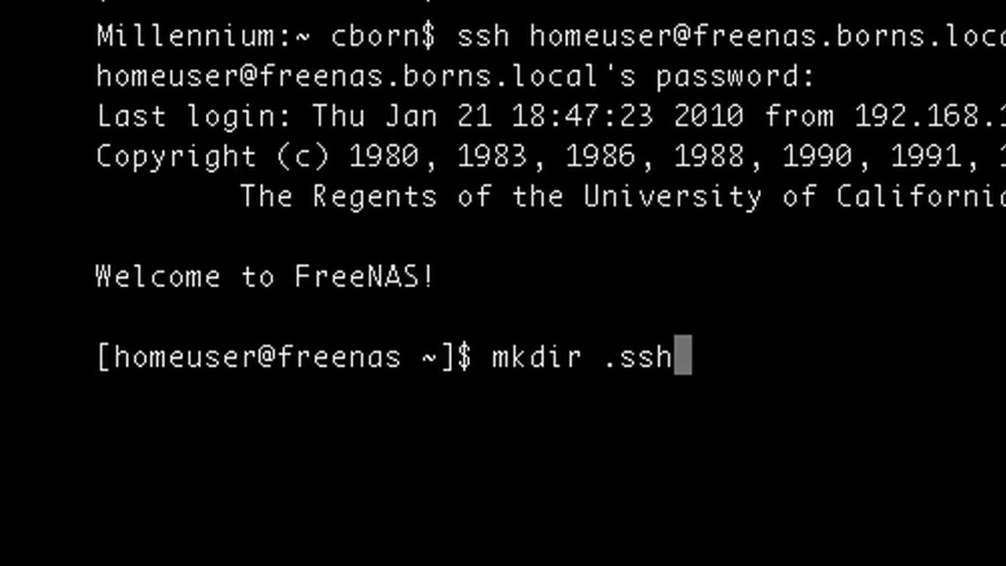
key(Return)
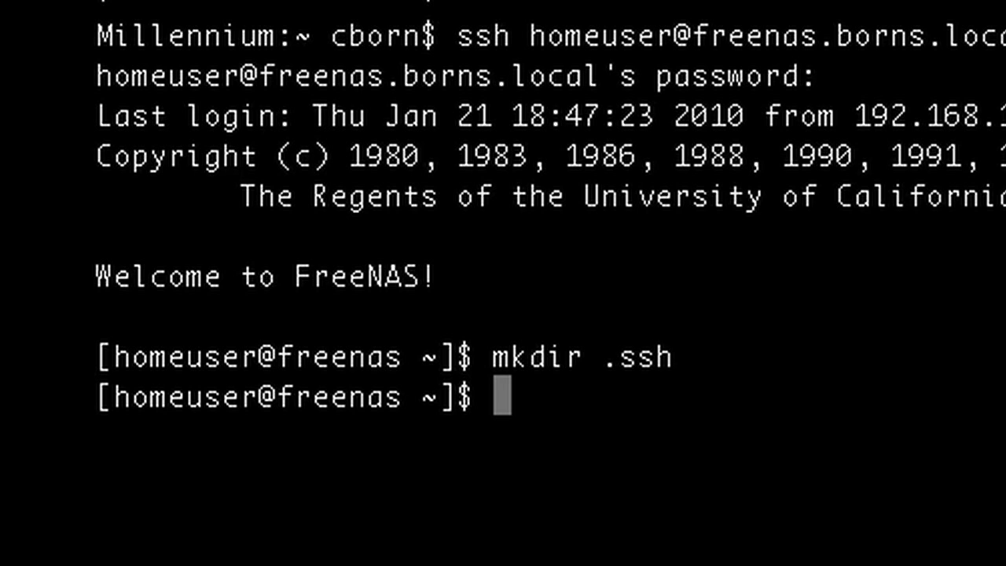
text(chmod )
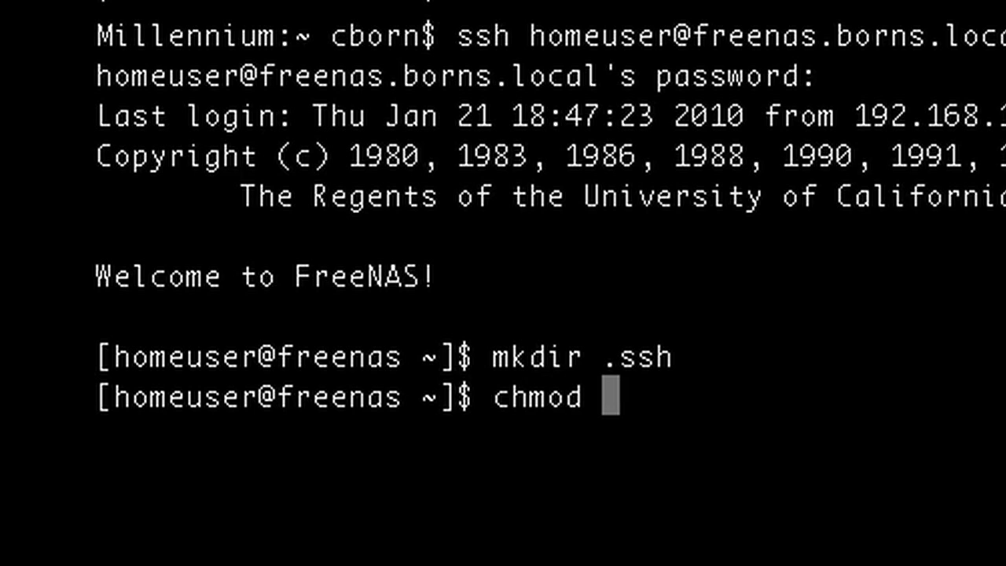
text(700)
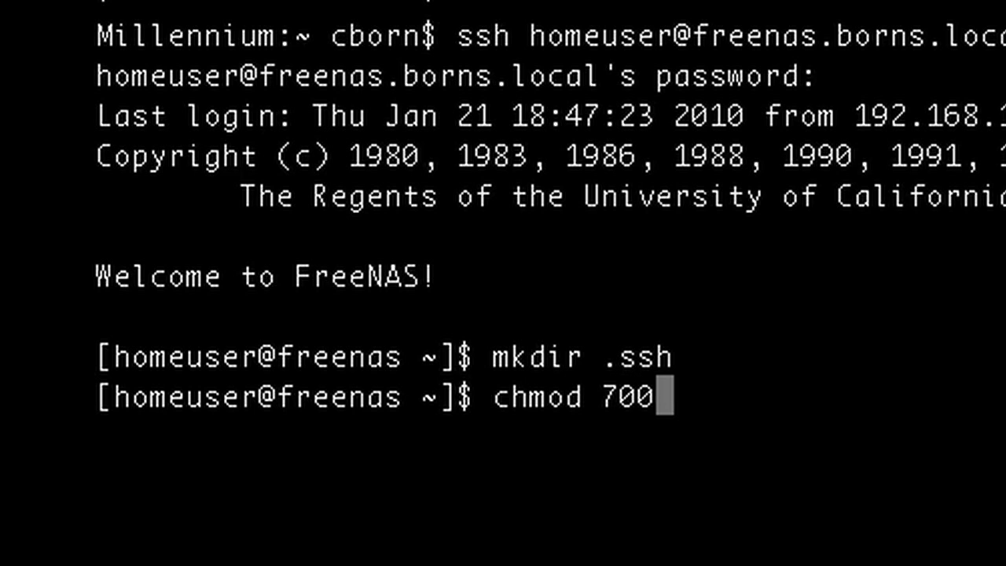
text( .ssh)
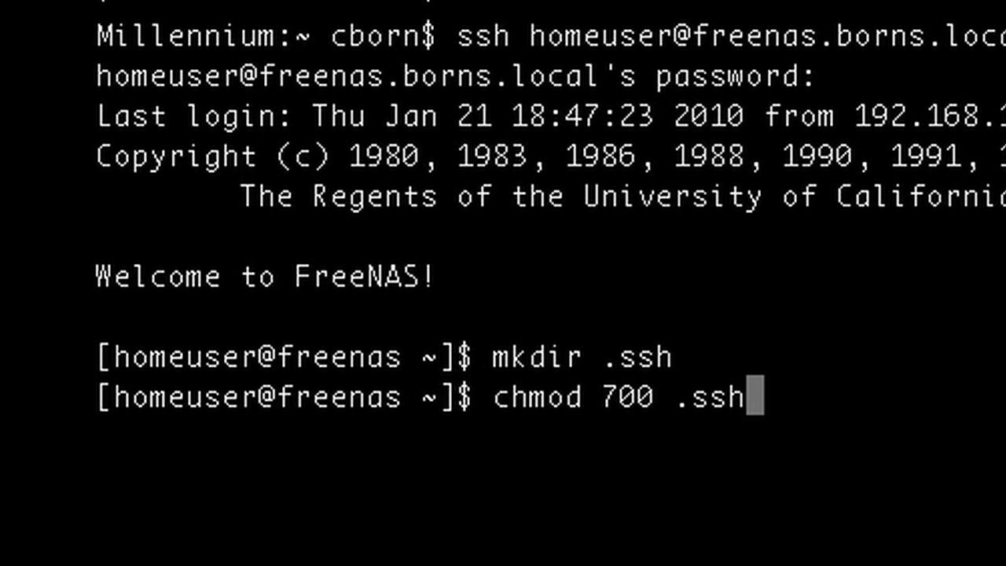
key(Return)
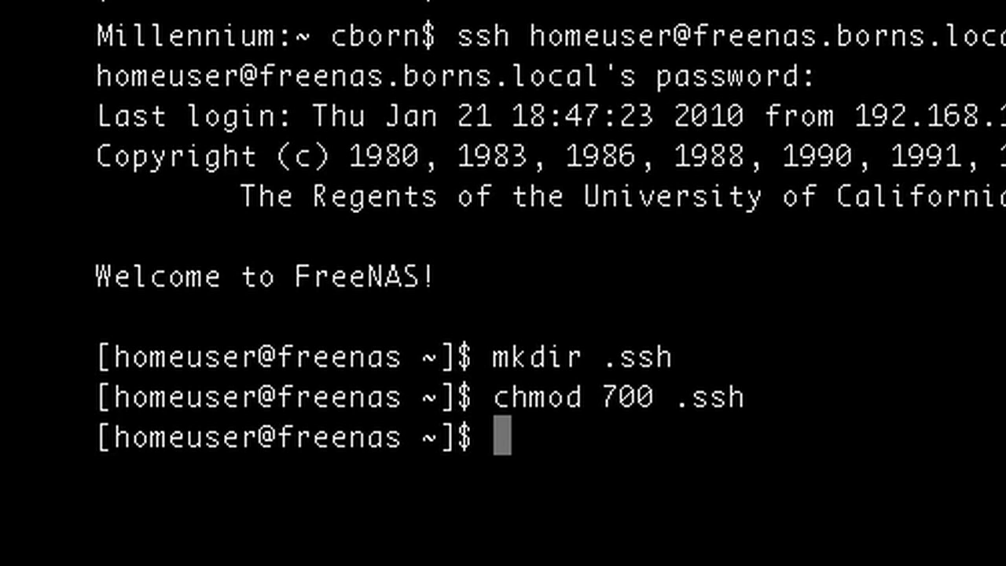
key(ctrl+d)
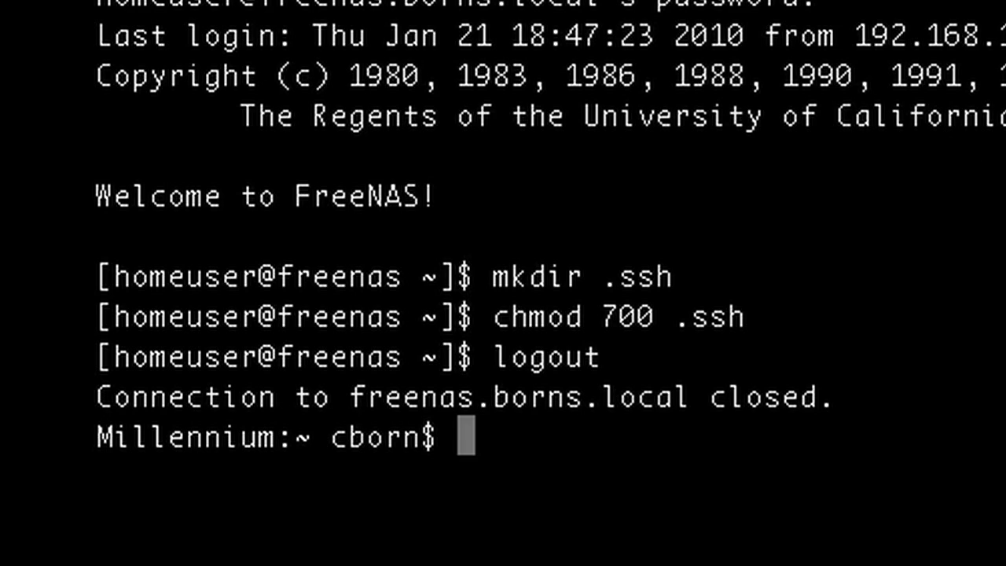
text(scp )
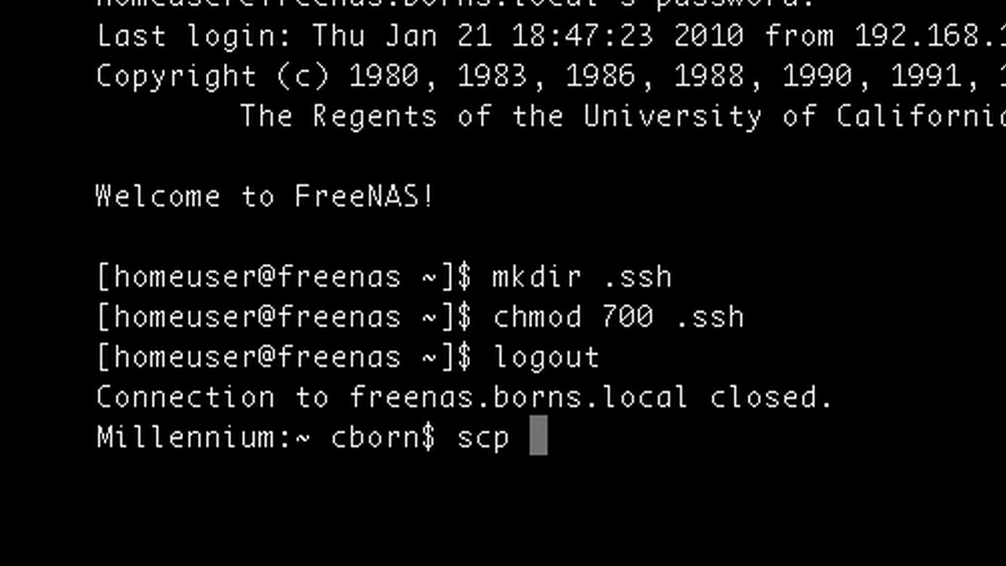
text(~/.ss)
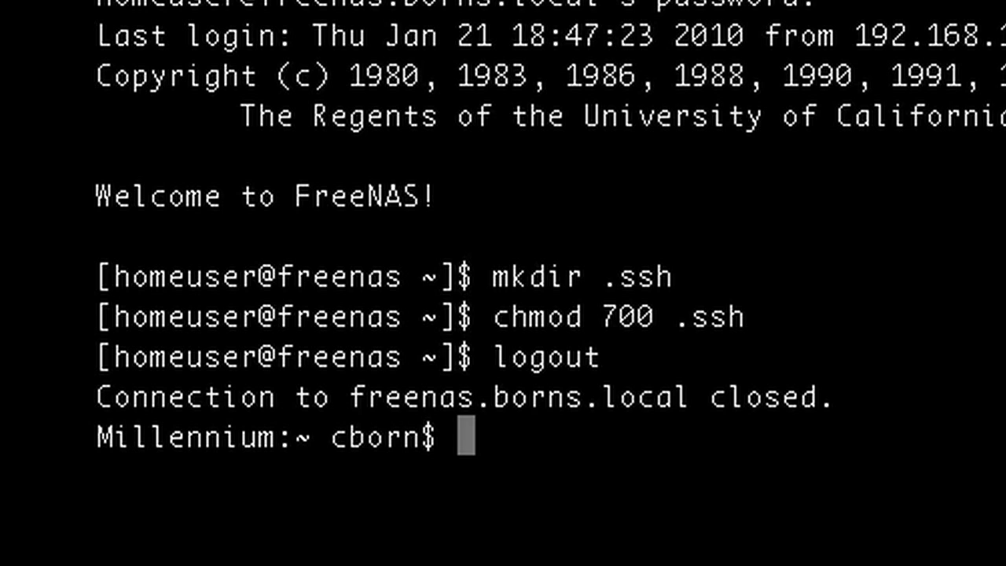
text(scp )
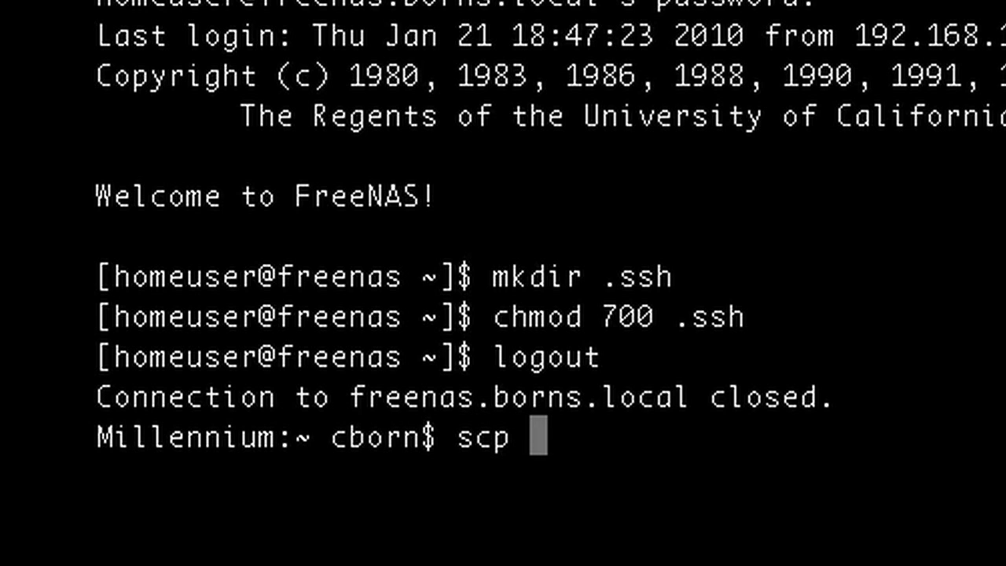
text(~/)
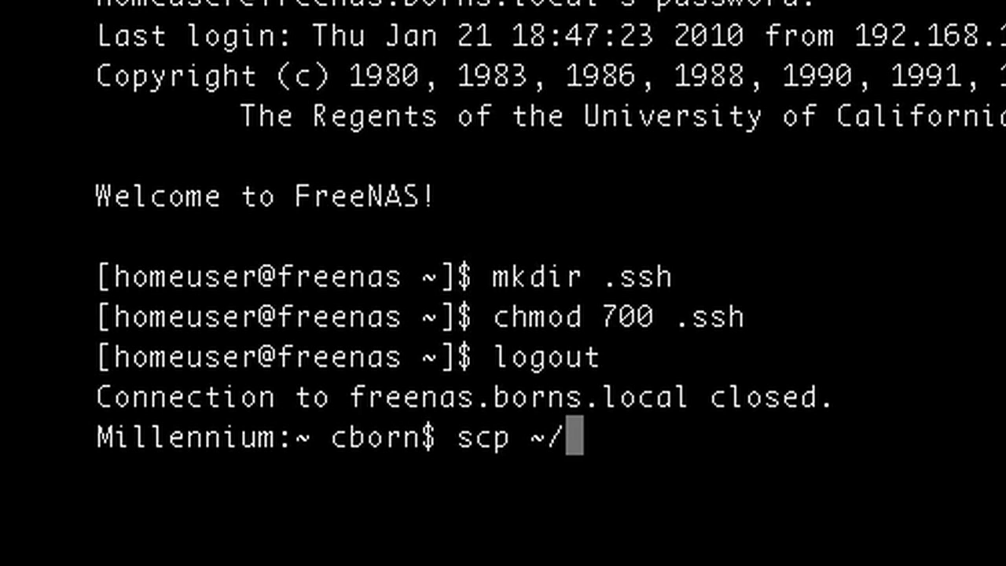
text(.ssh/)
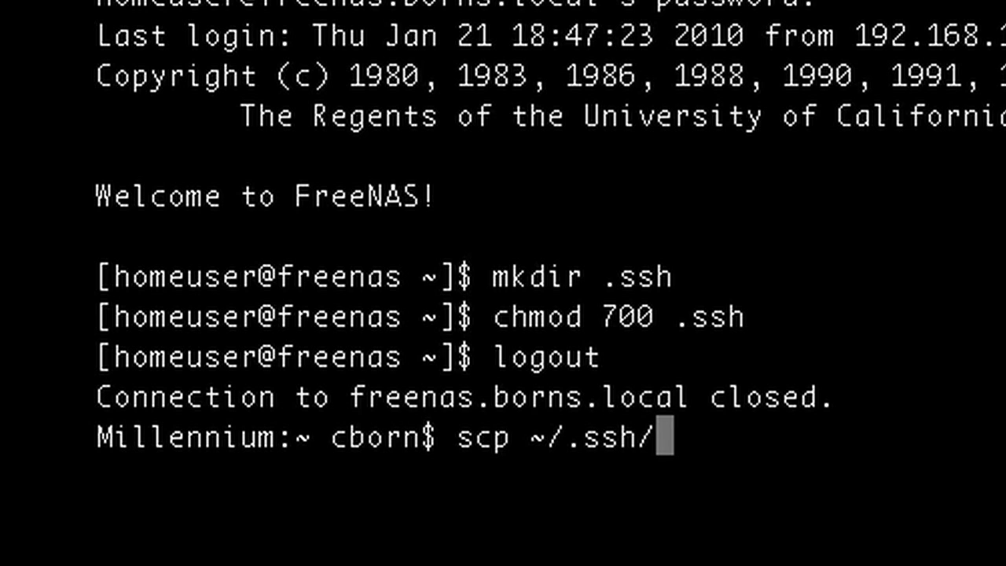
text(r)
key(BackSpace)
text(id_rsa.pbu)
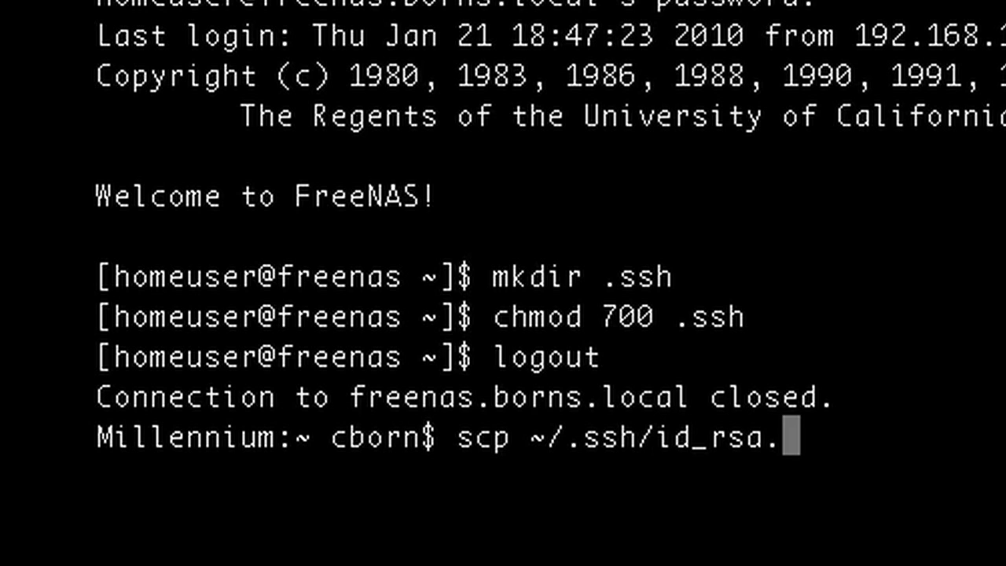
key(BackSpace)
key(BackSpace)
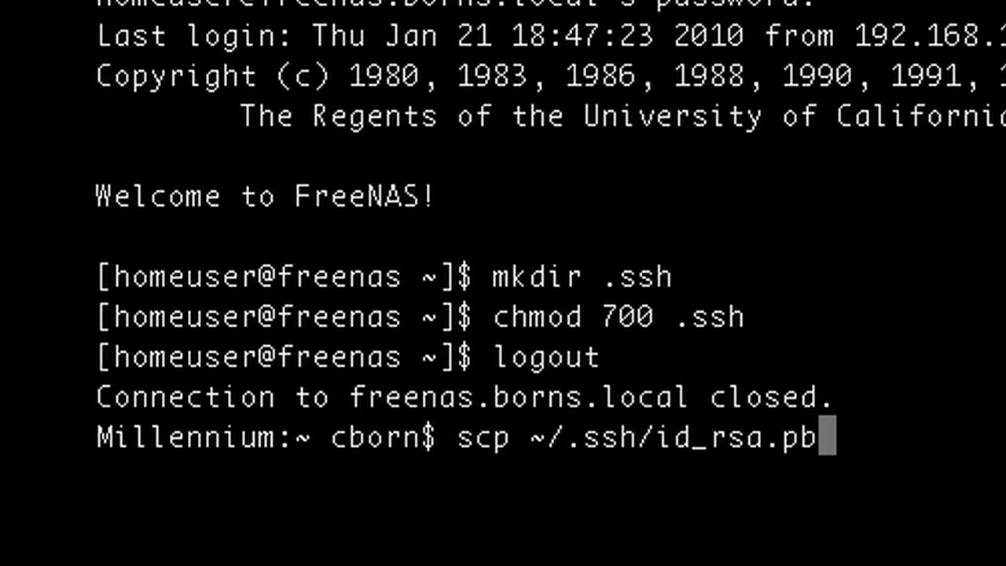
text(u)
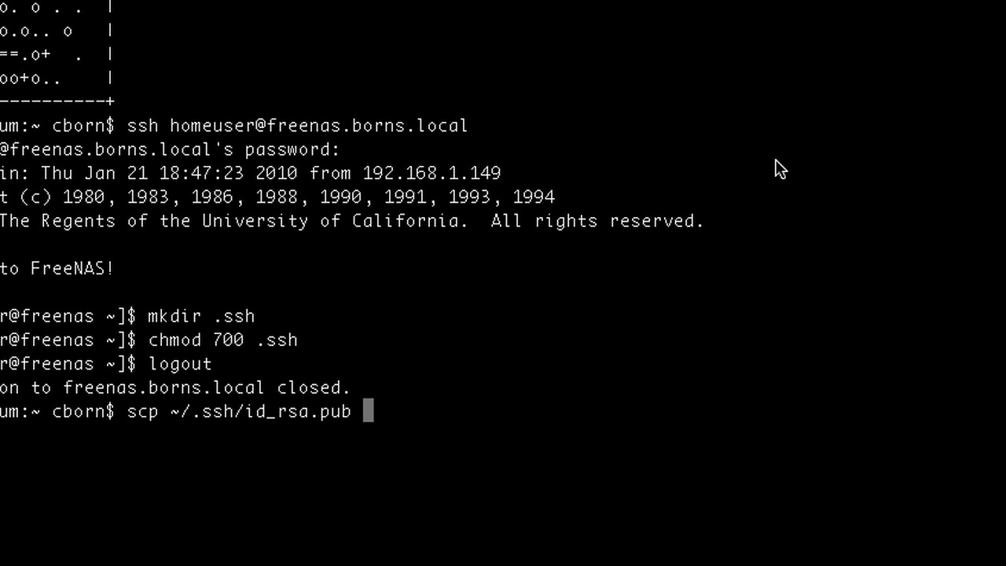
text(home)
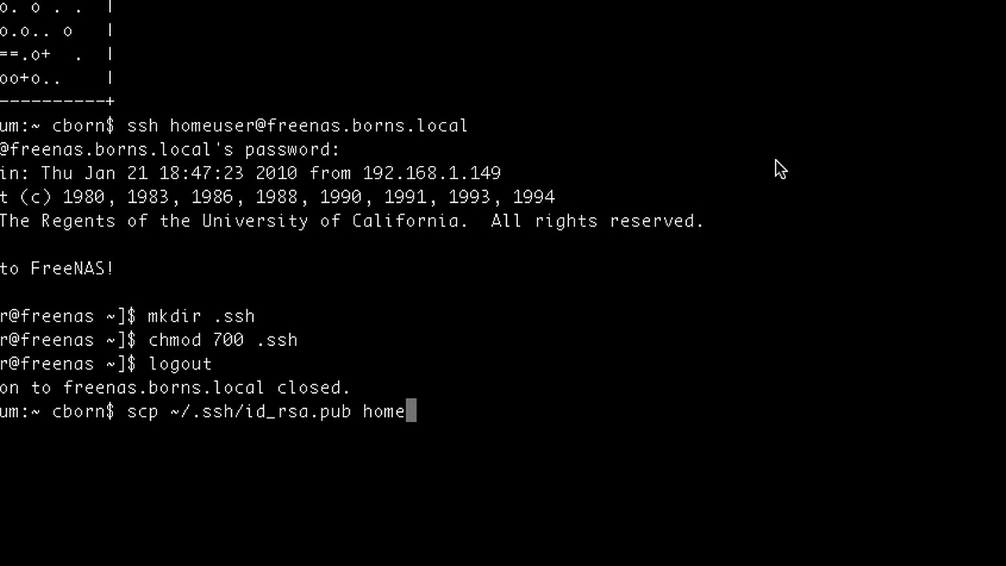
text(user@fre)
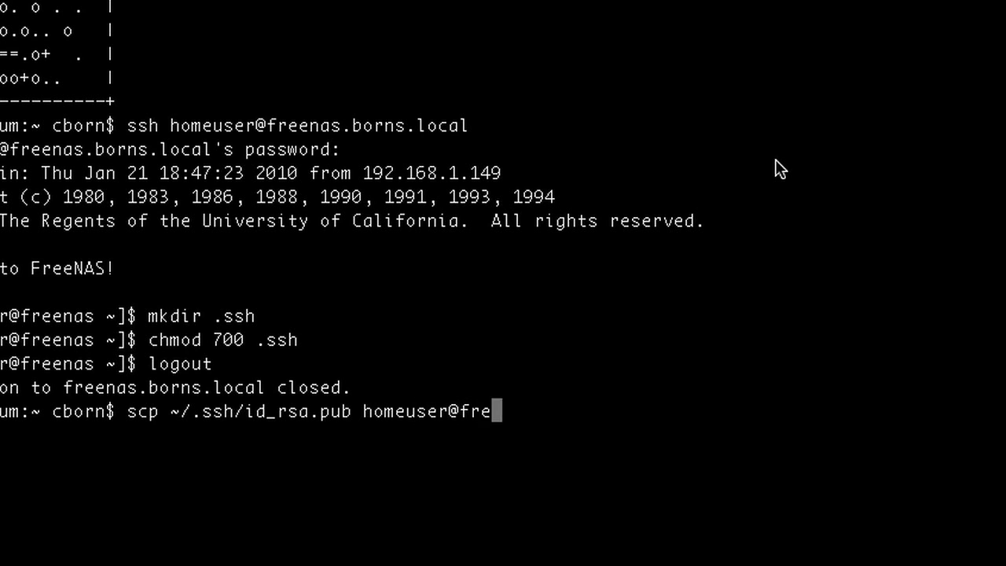
text(enas.borns)
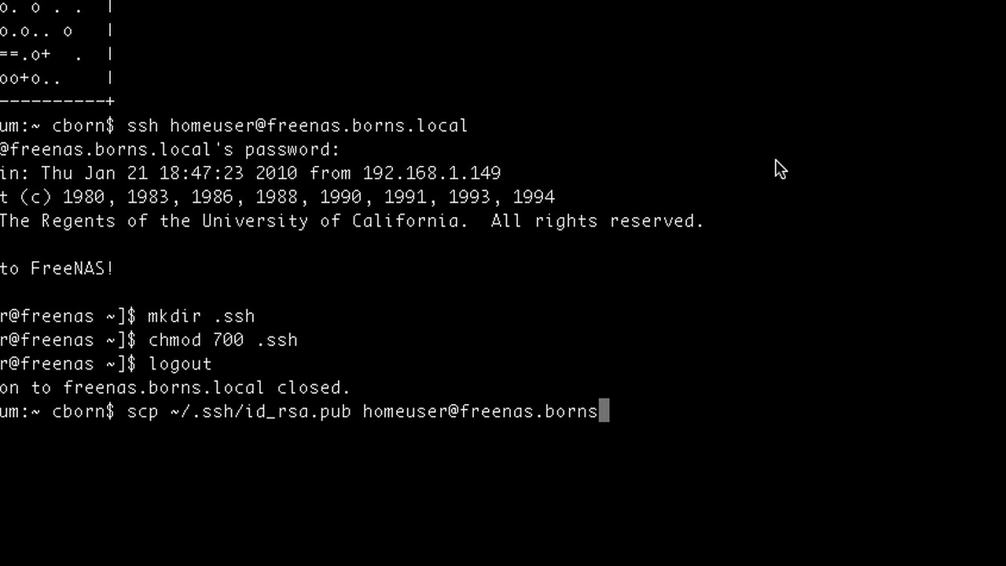
text(.local:)
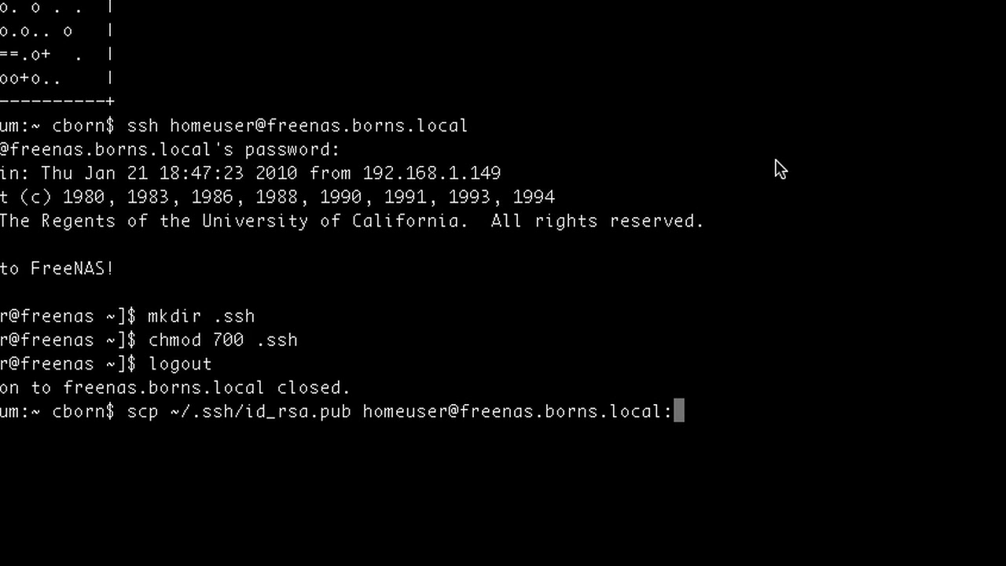
text(~/)
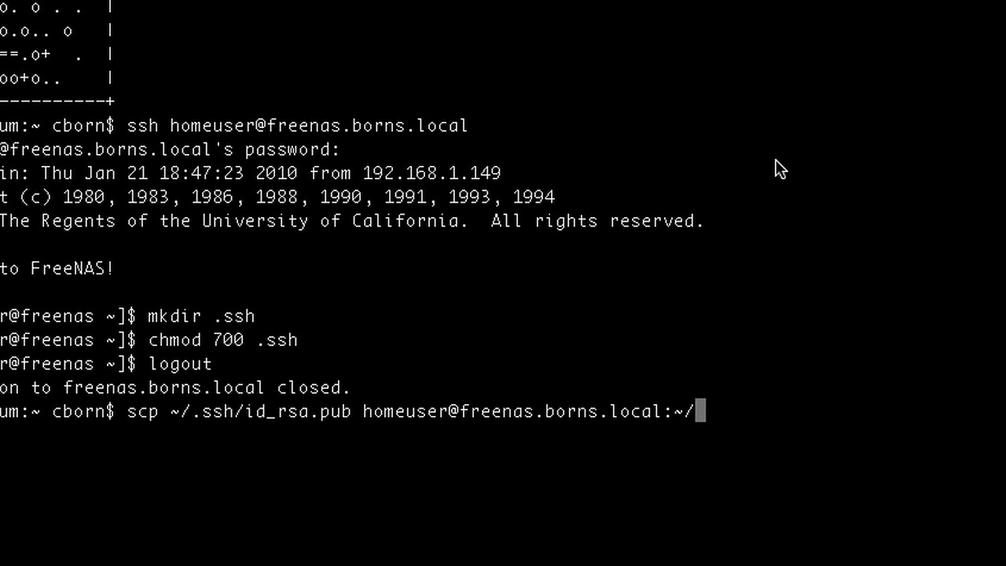
text(.ssh/)
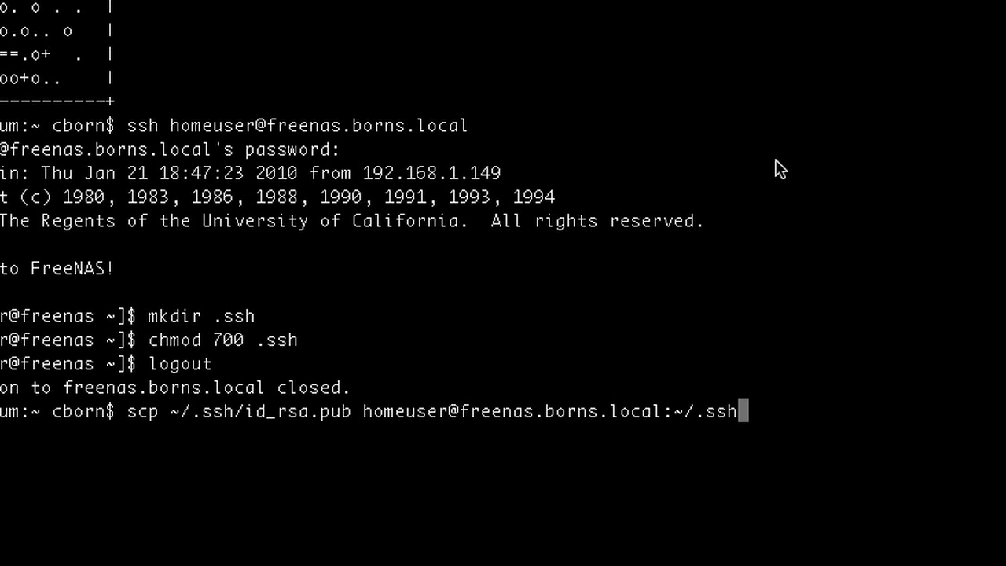
text(author)
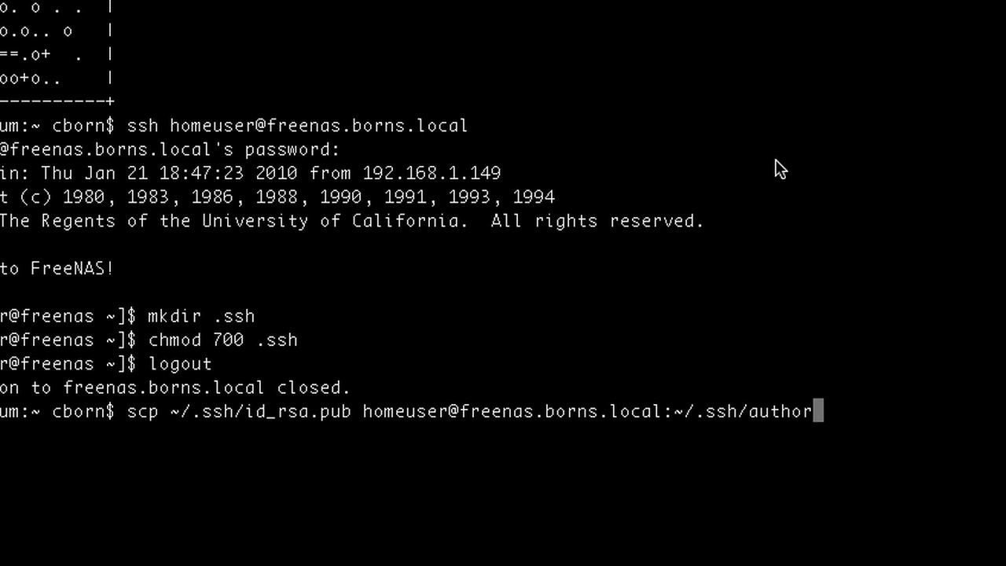
text(ized_key)
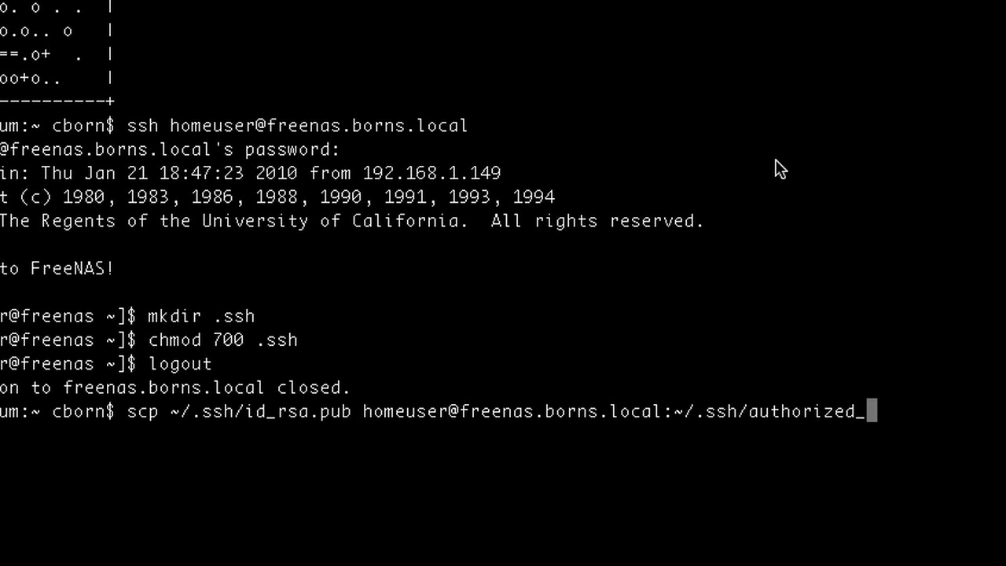
text(s)
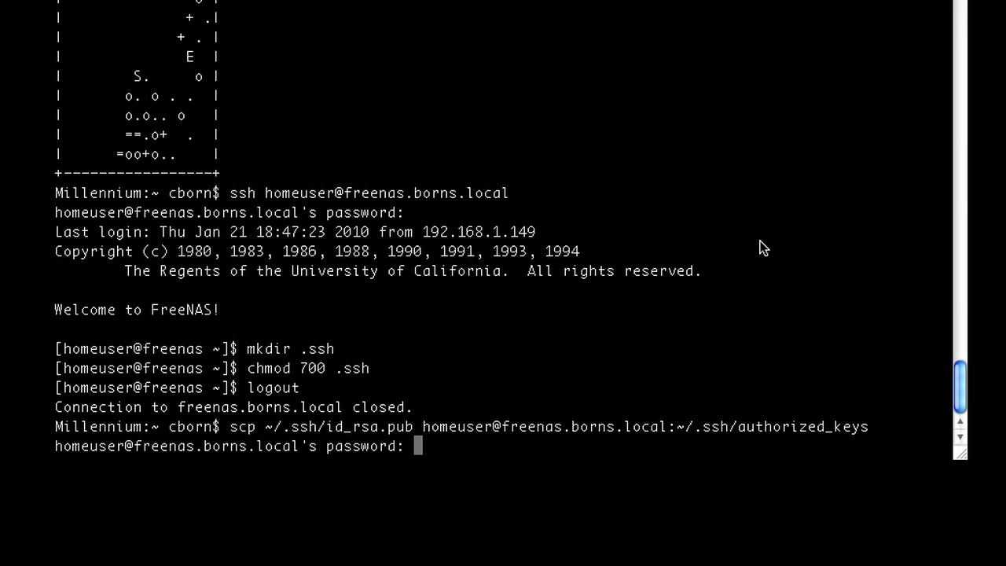
key(Return)
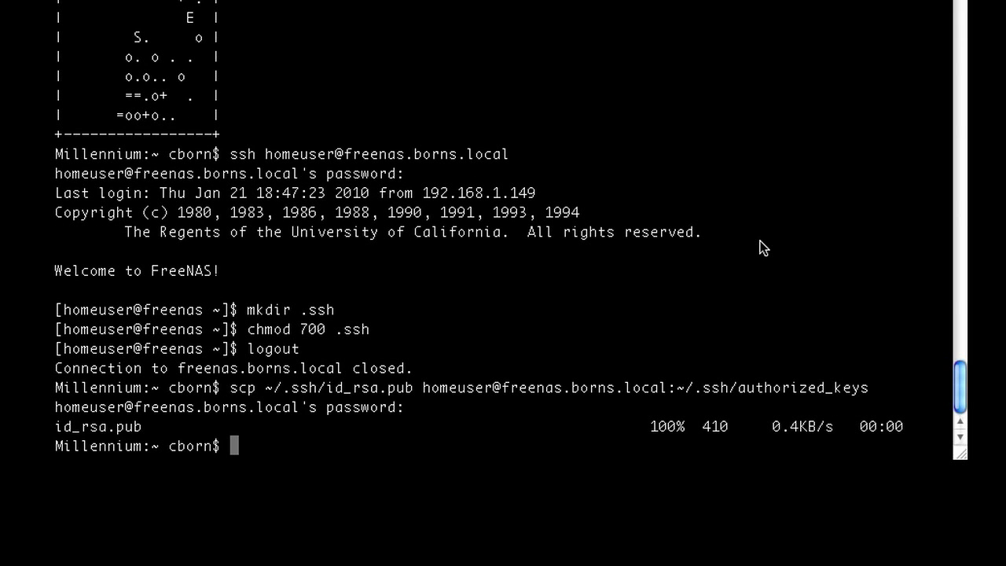
text(ssh)
- Rerun the ssh login to FreeNAS with no password prompt, then cd into the .ssh folder
key(Up)
key(Up)
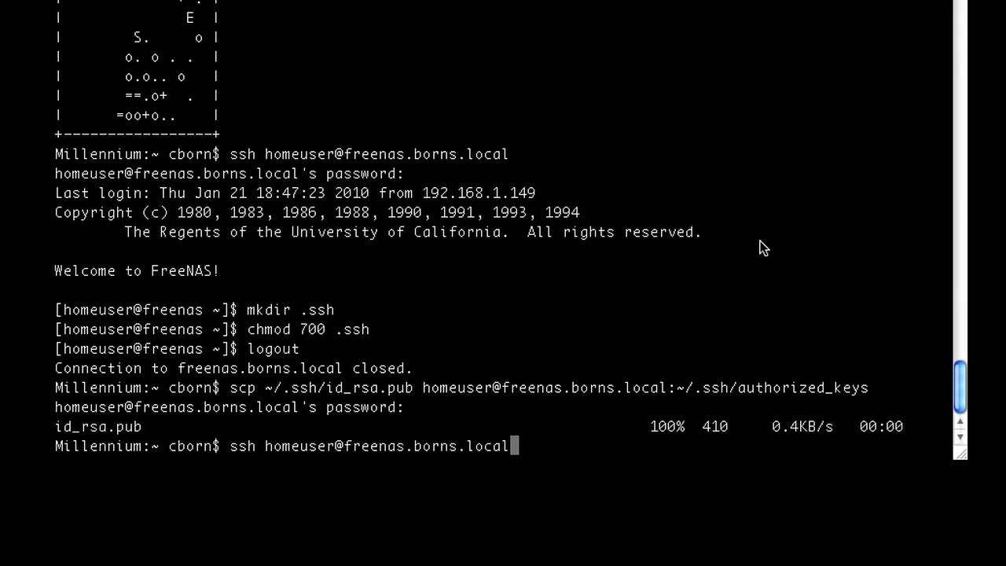
key(Return)
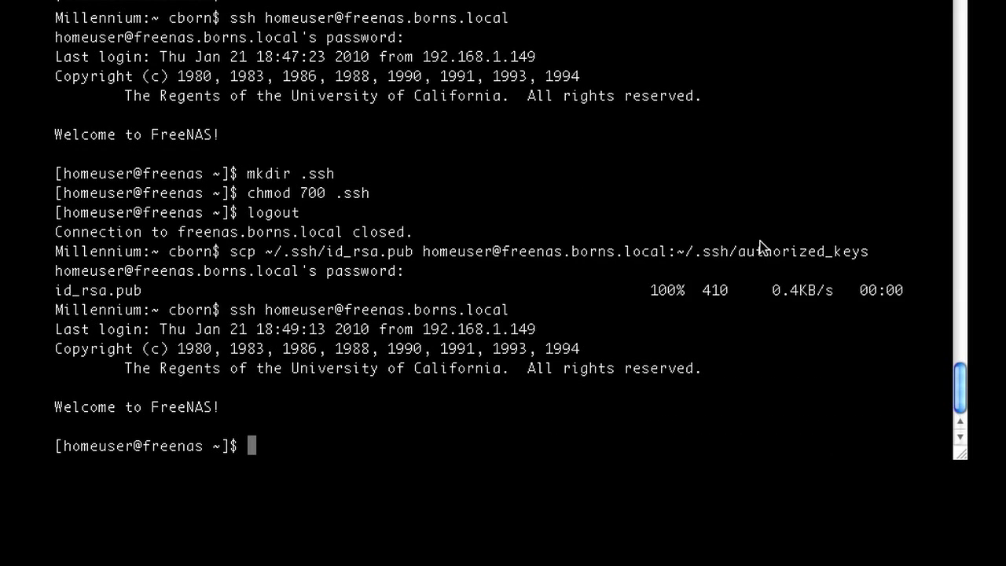
text(cd .ssh)
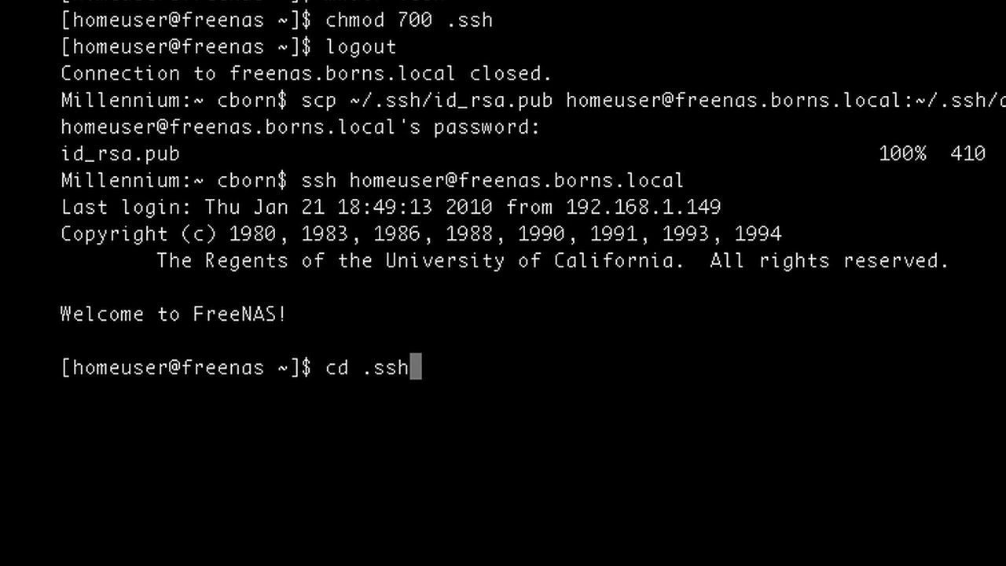
key(Return)
text(c)
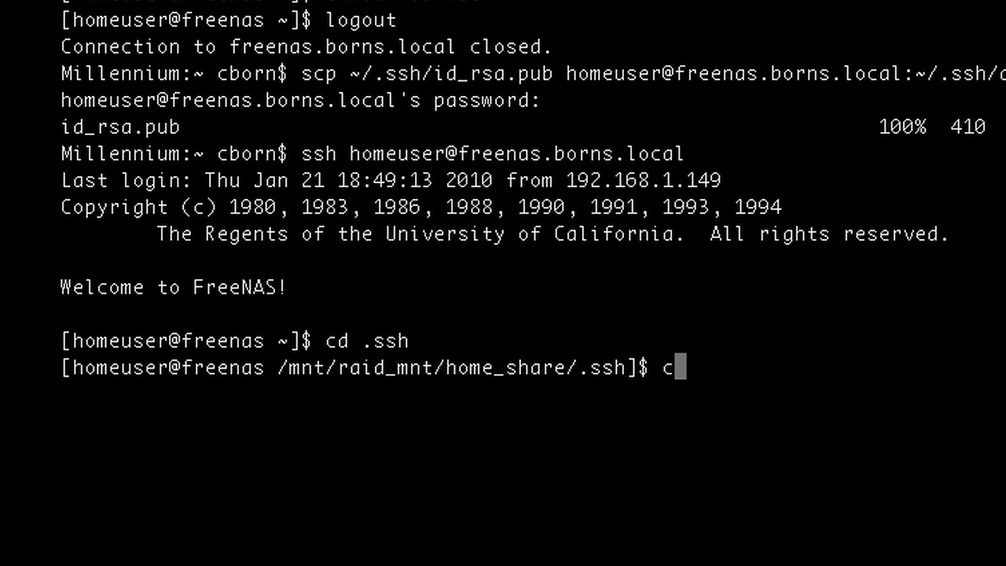
text(hmod )
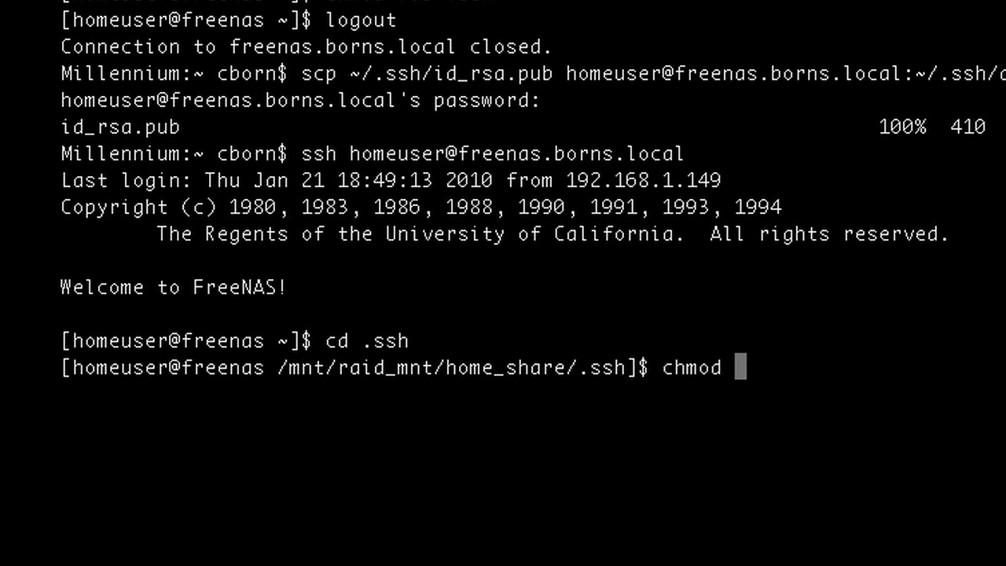
text(600)
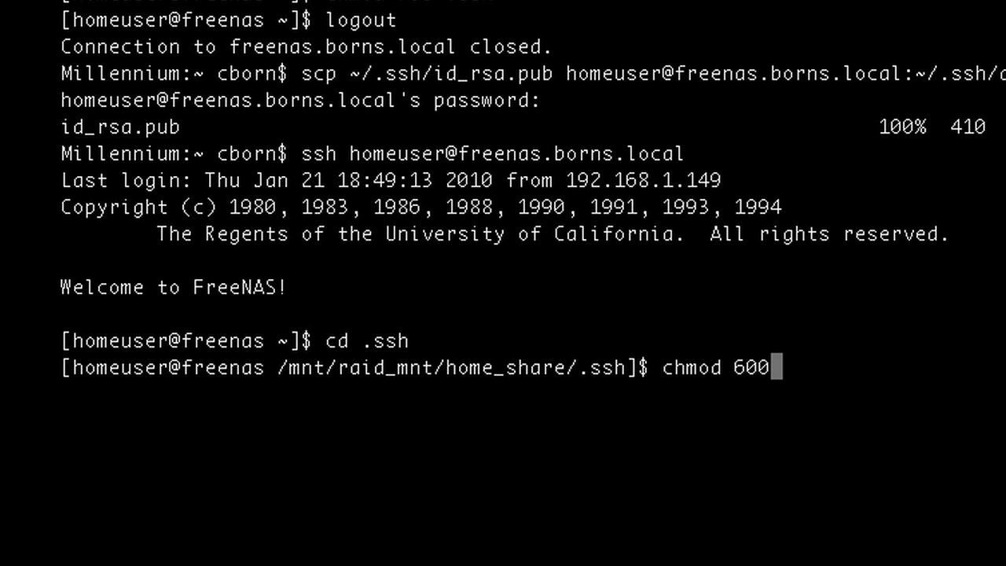
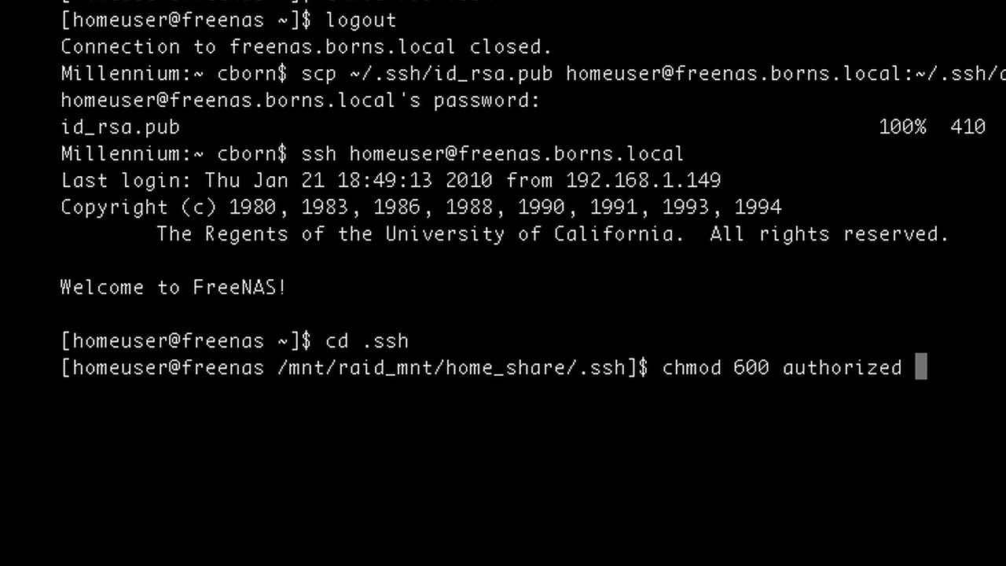
- Finish typing the authorized_keys file name in the chmod 600 command
text(_keys)
- Run chmod 600 on authorized_keys and start a cd command
key(Return)
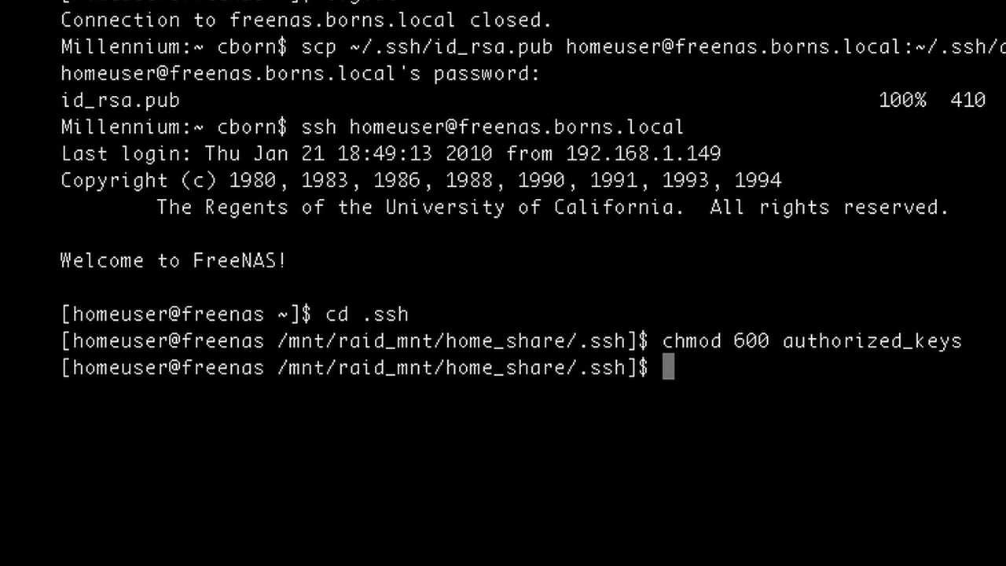
text(cd)
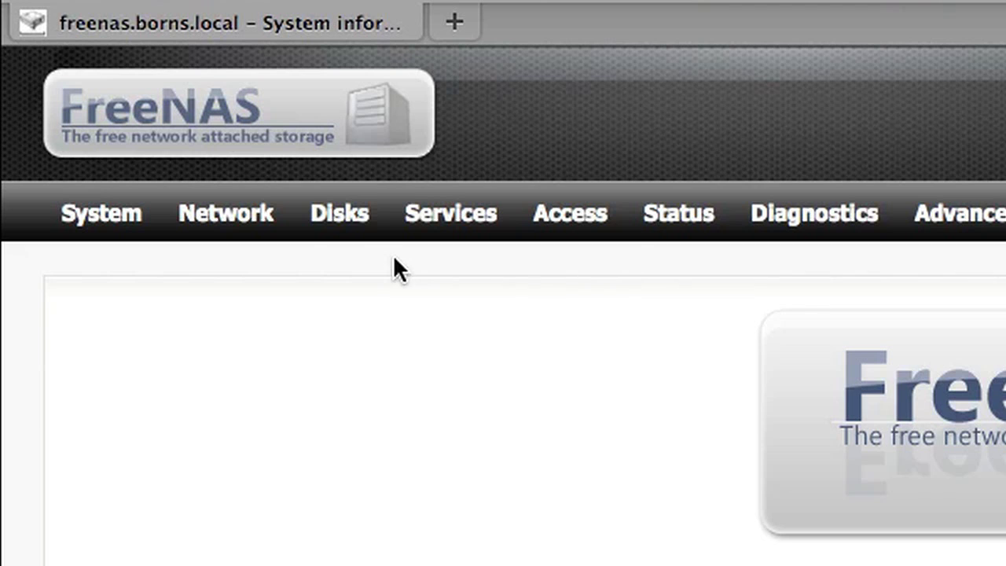
- Make the home user account owner of the raid_mnt mount point, save, and apply the change
mouse_move(367, 216)
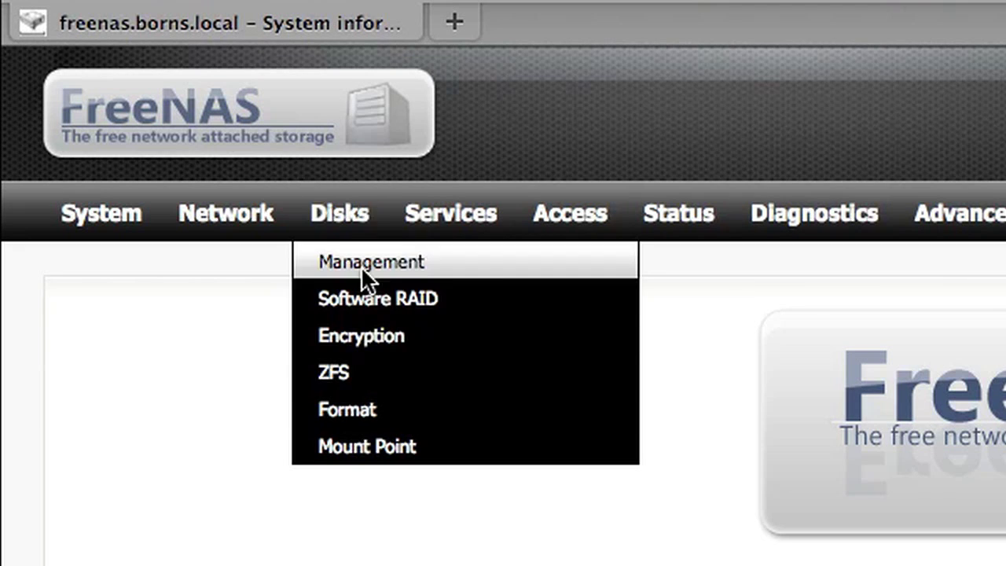
click(350, 444)
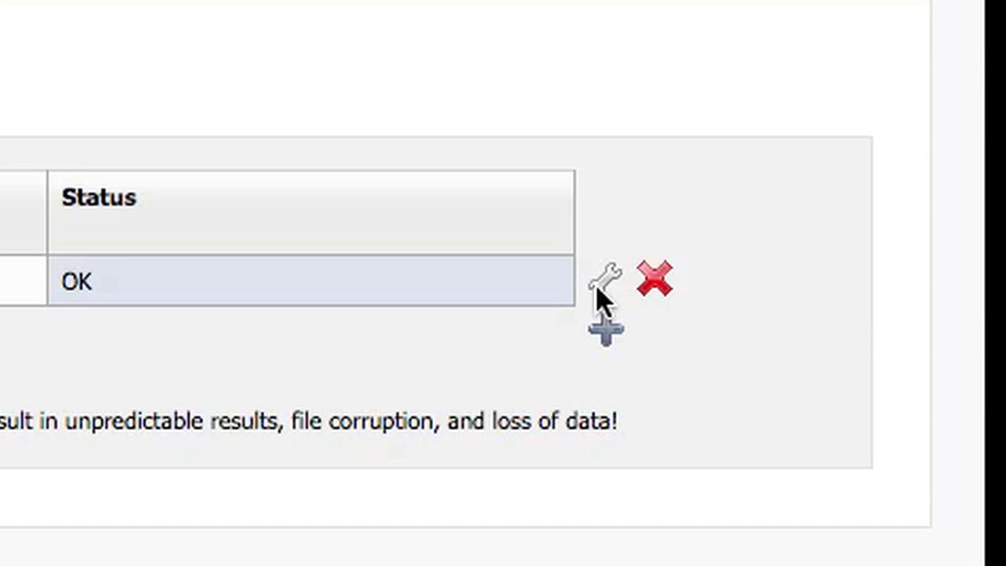
click(597, 289)
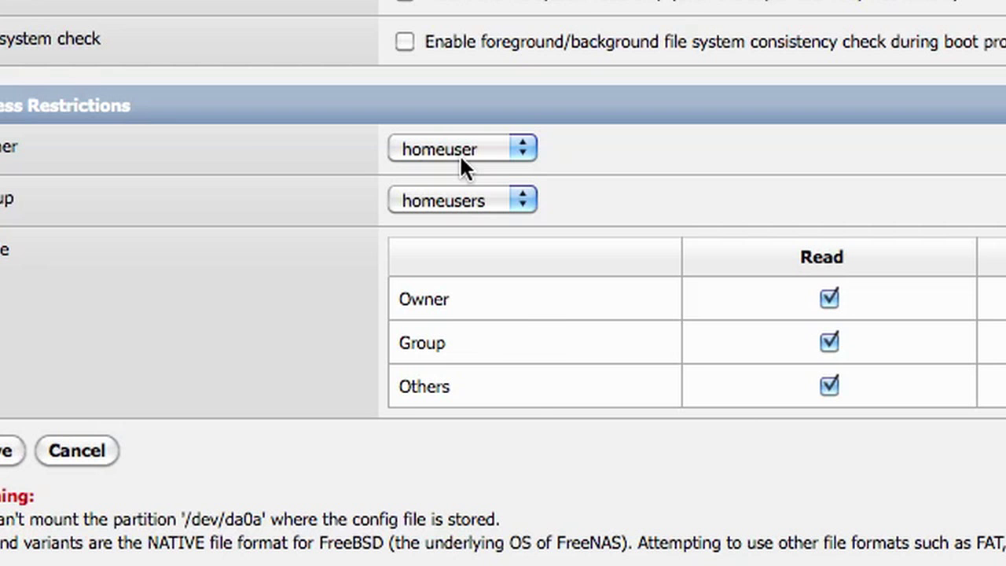
click(346, 398)
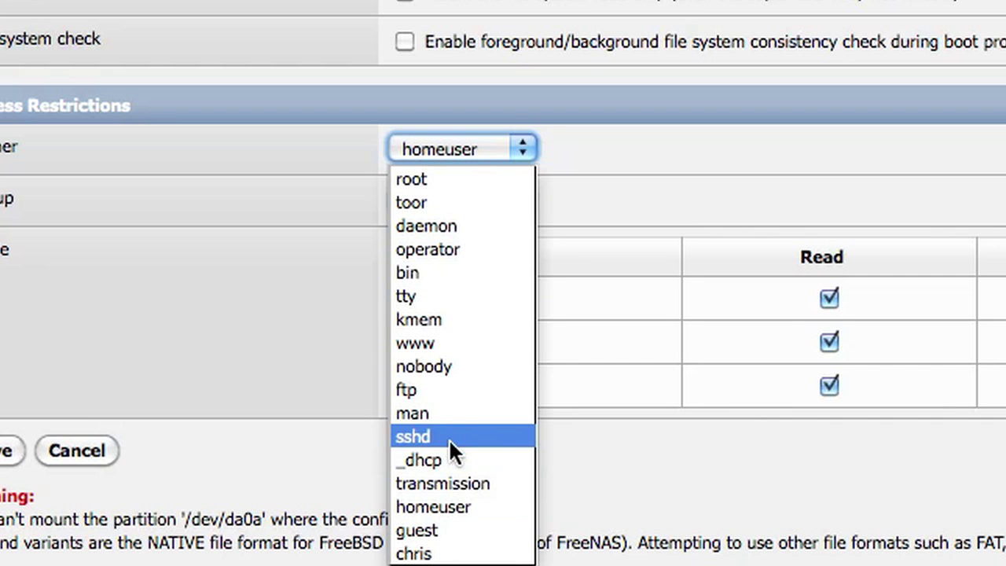
click(455, 507)
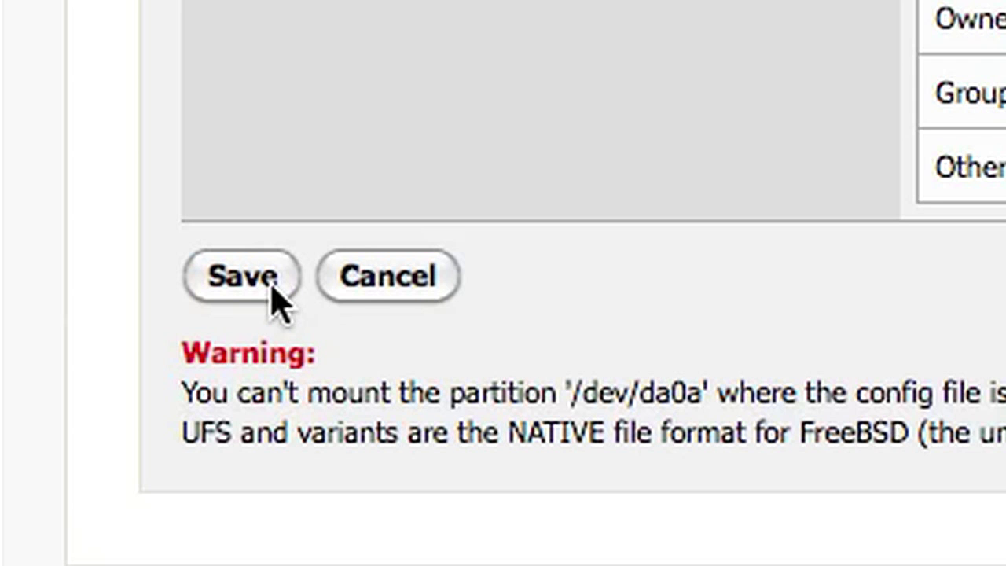
click(197, 499)
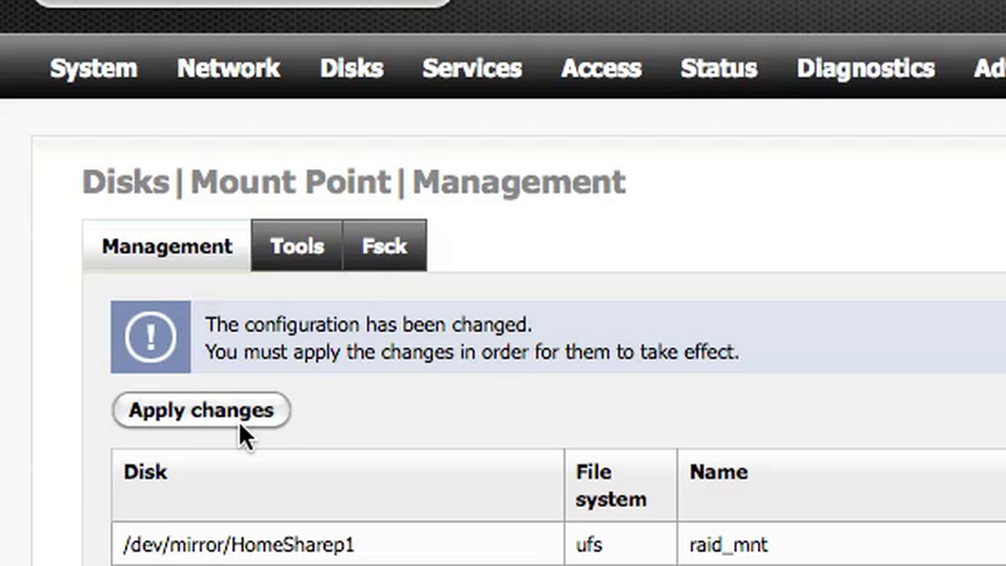
click(217, 203)
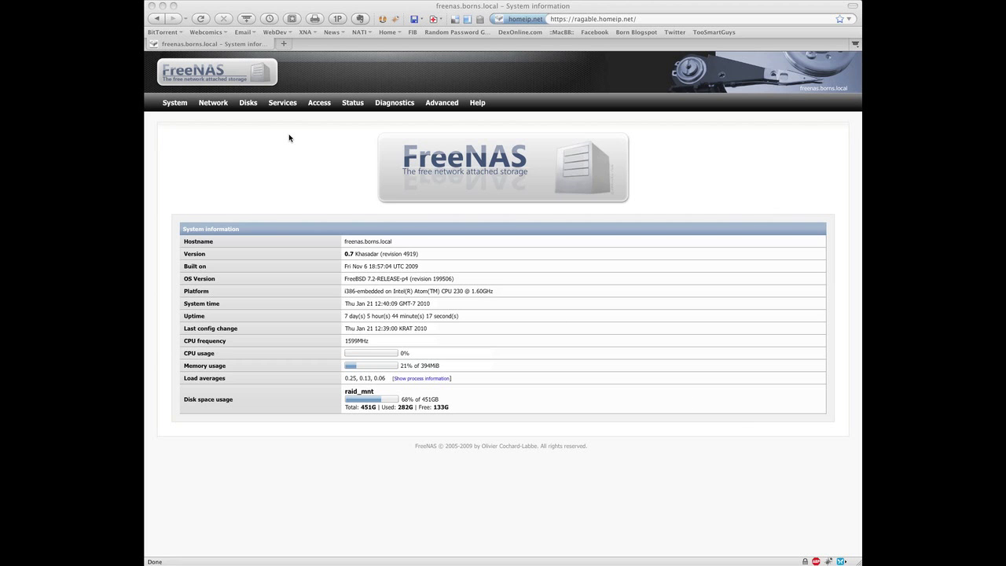
mouse_move(283, 103)
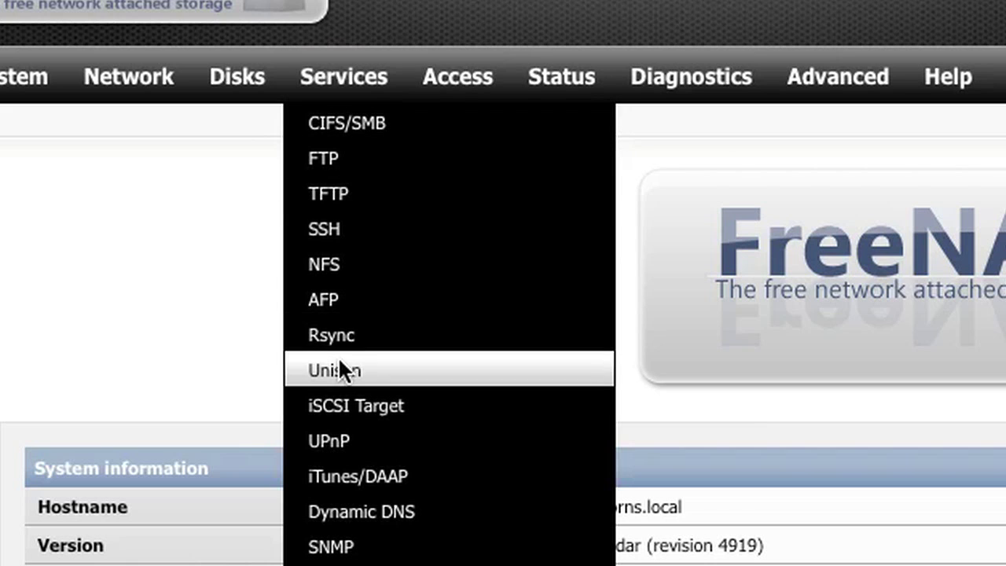
- Enable the Unison service and set its working directory to /mnt/raid_mnt/home_share
click(338, 368)
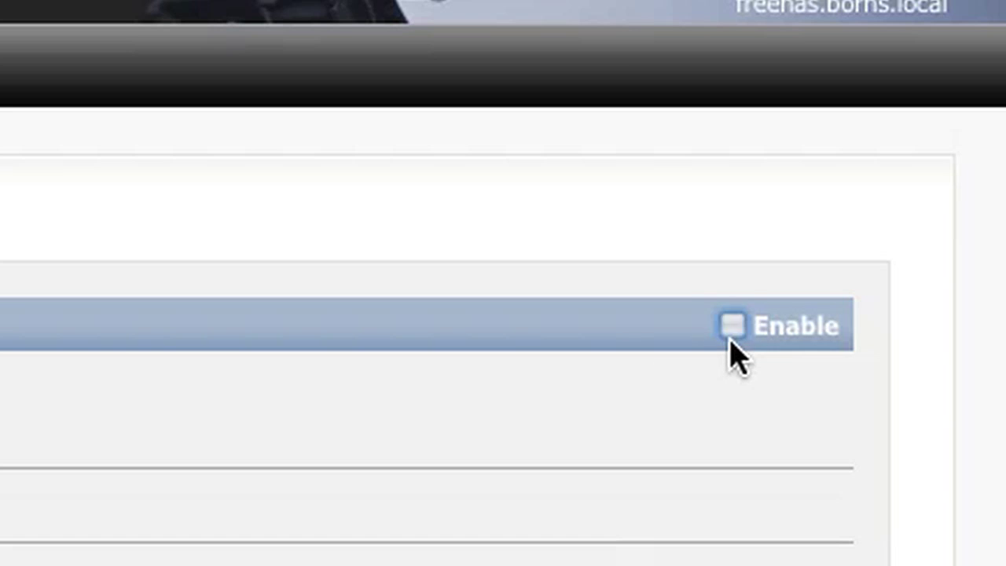
click(799, 161)
click(515, 176)
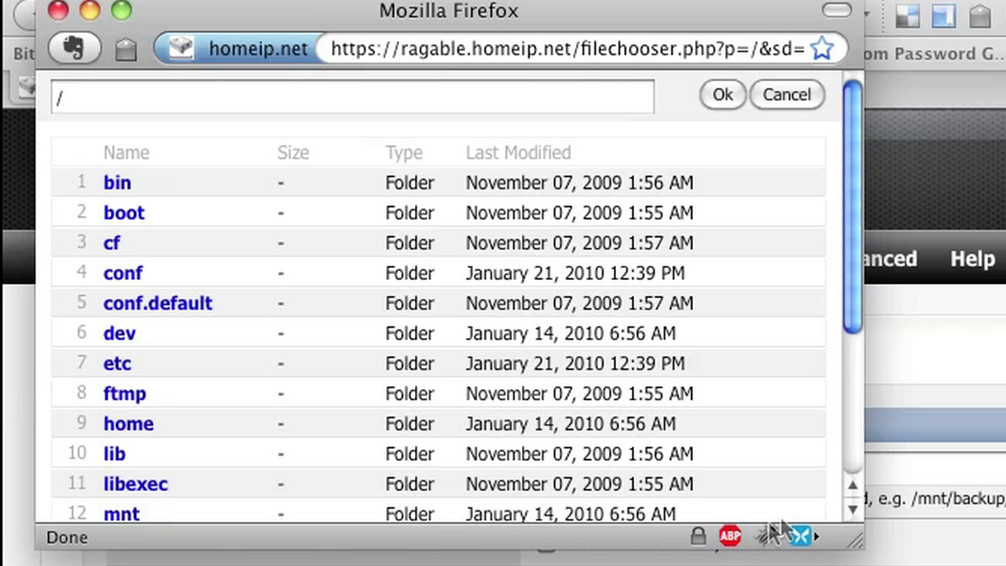
click(853, 514)
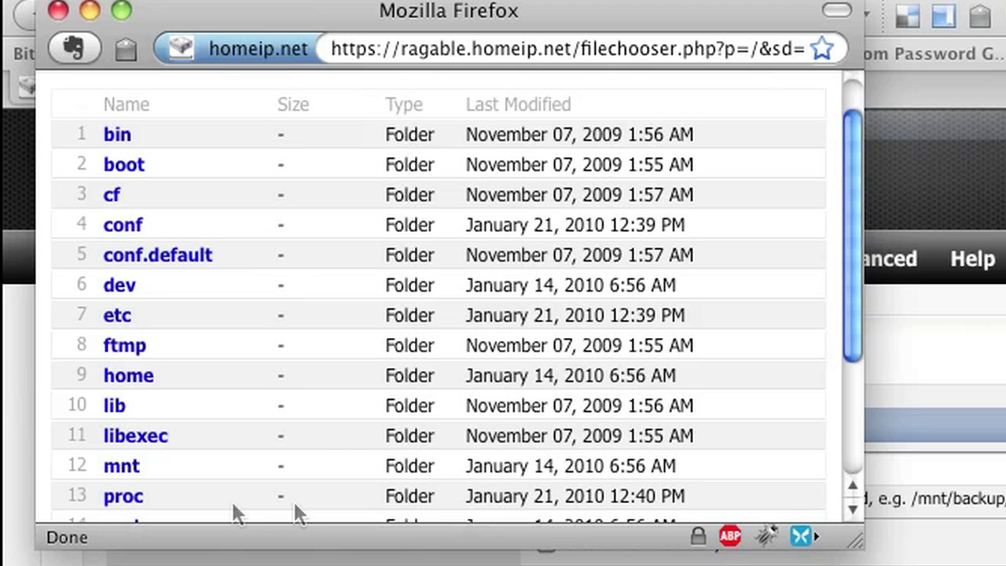
click(136, 471)
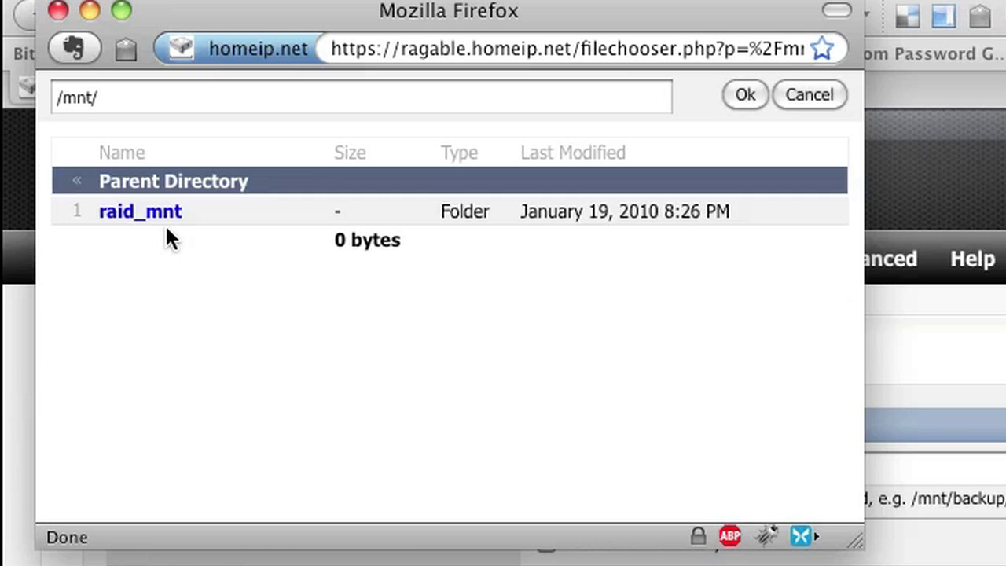
click(163, 221)
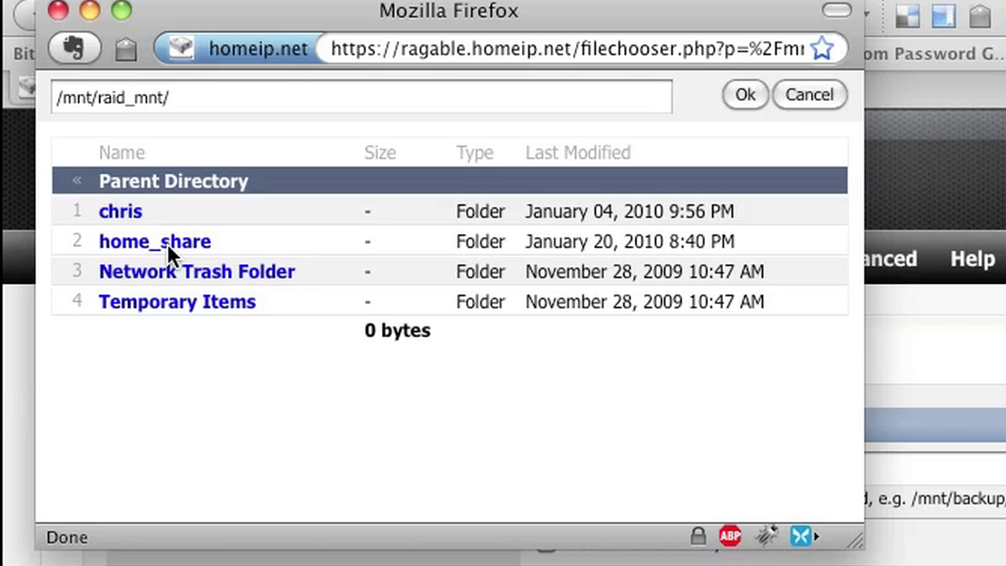
click(168, 244)
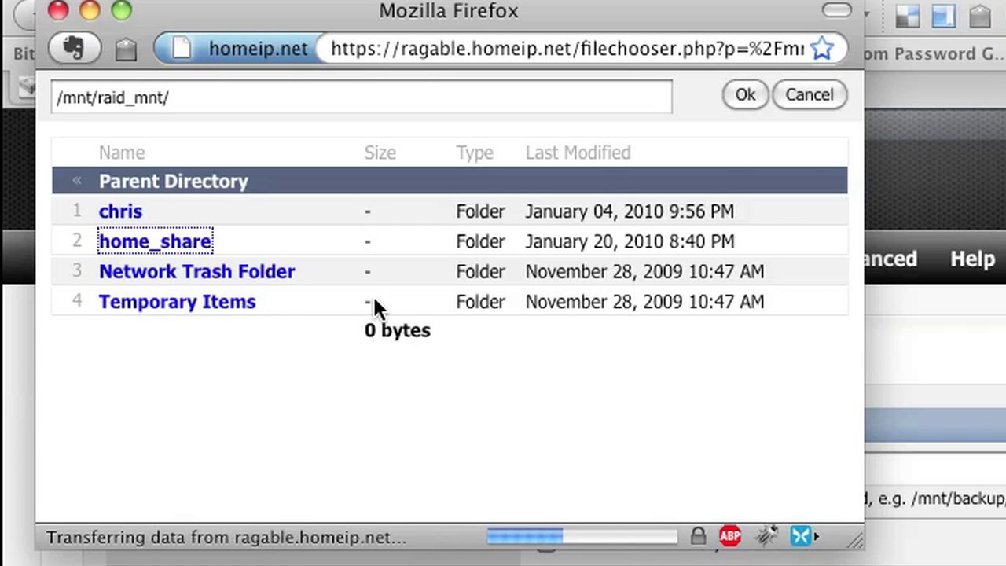
click(722, 96)
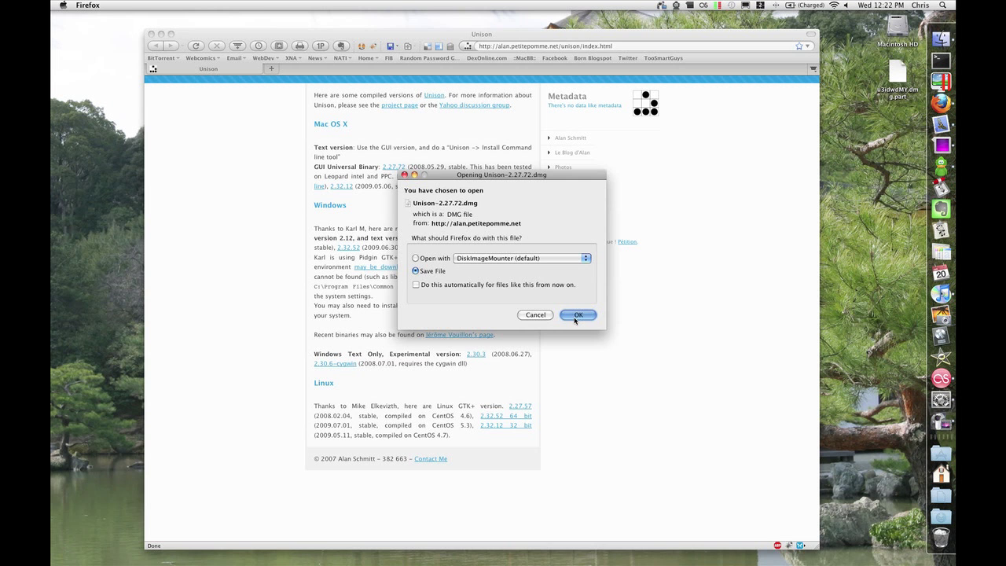
- Save the Unison disk image, open it, and copy the Unison app to the desktop
click(578, 315)
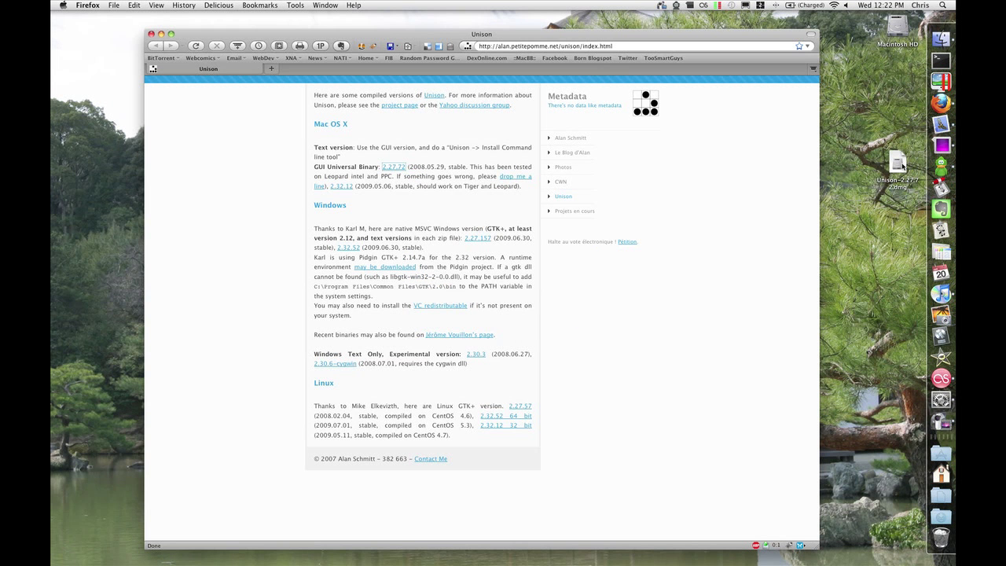
click(899, 163)
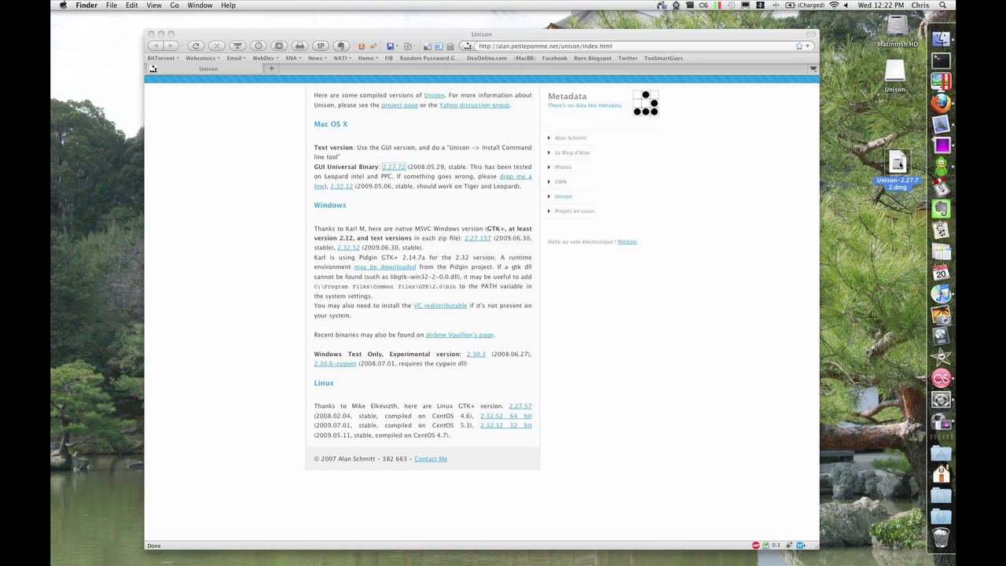
double_click(896, 75)
drag(352, 145, 898, 214)
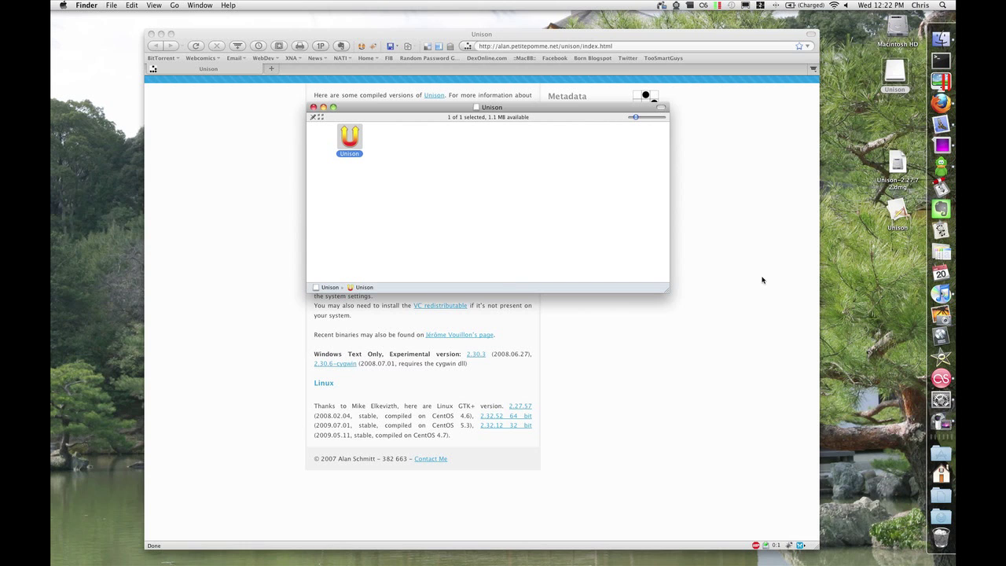
click(312, 107)
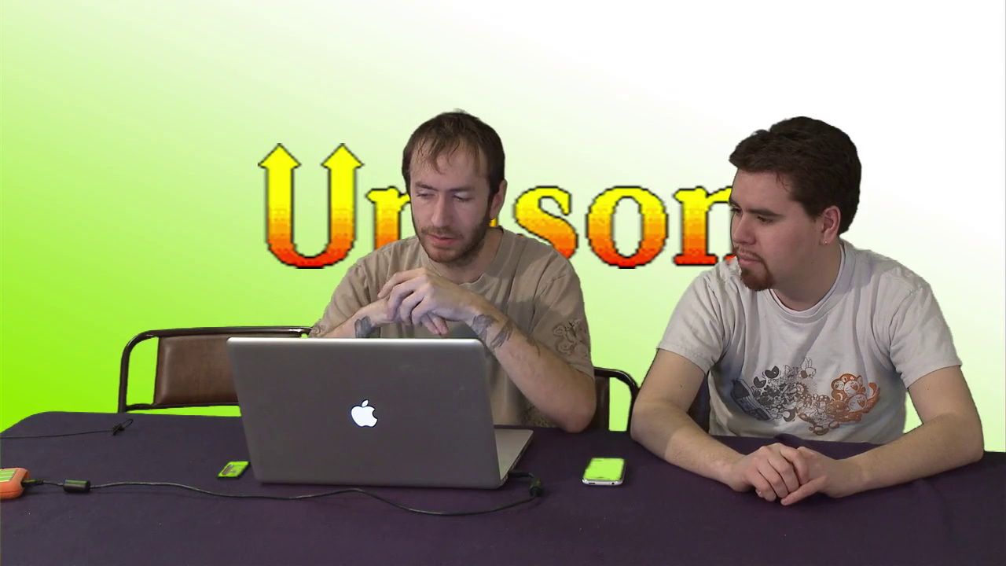
- Launch Unison from the desktop, confirming it may open as a downloaded app
click(589, 318)
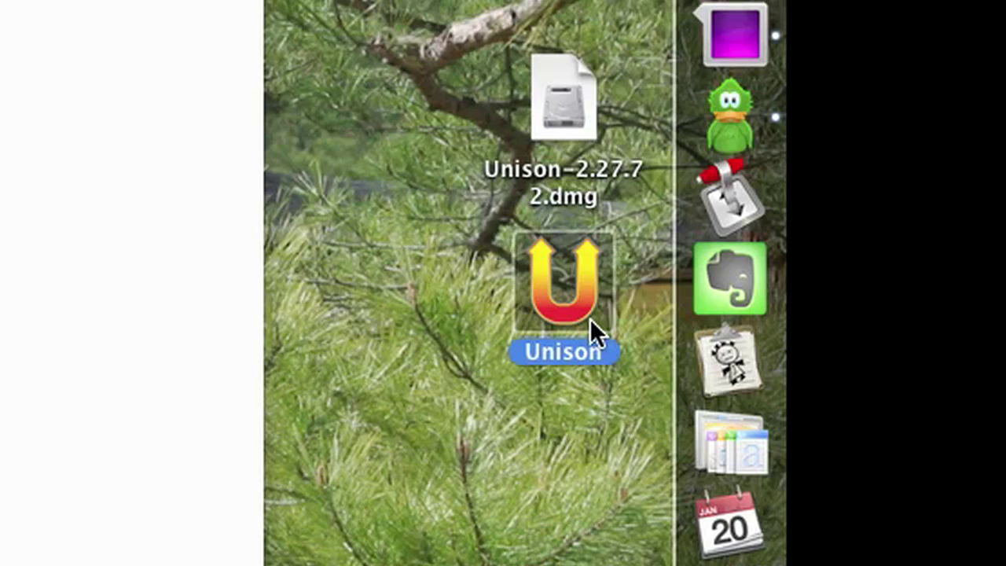
double_click(589, 318)
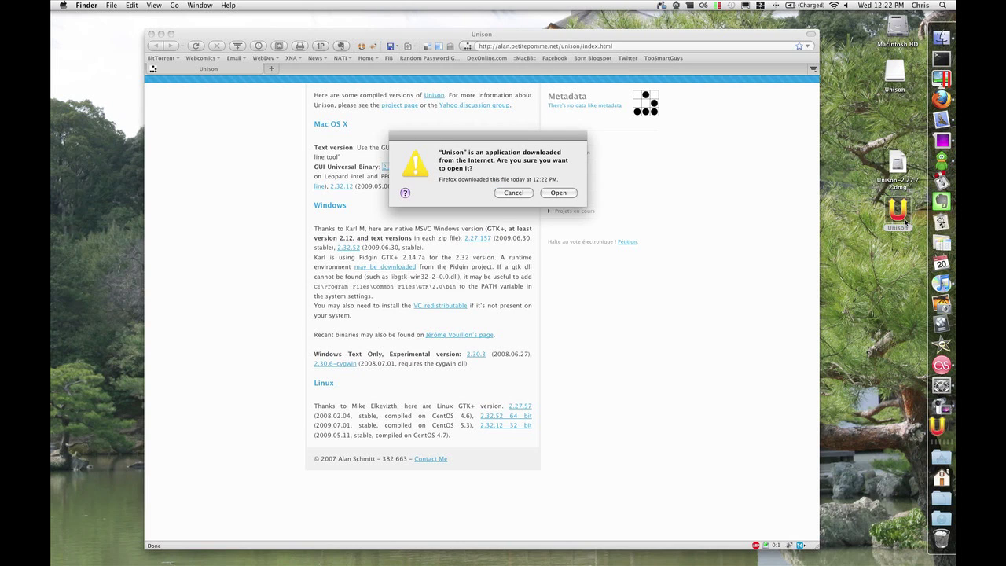
key(Return)
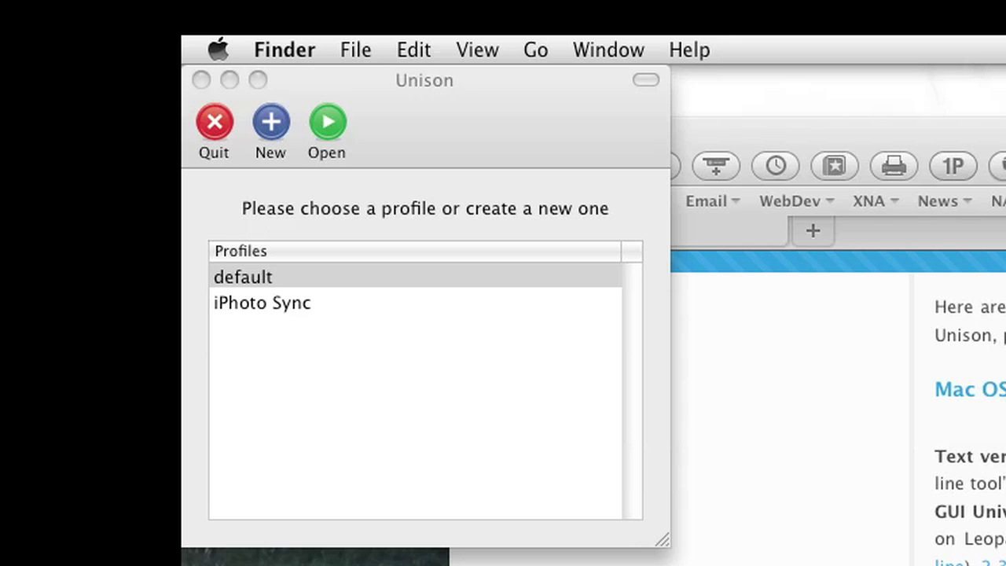
- Install Unison's command-line tool from the Unison menu, then start a fresh Terminal window
click(495, 114)
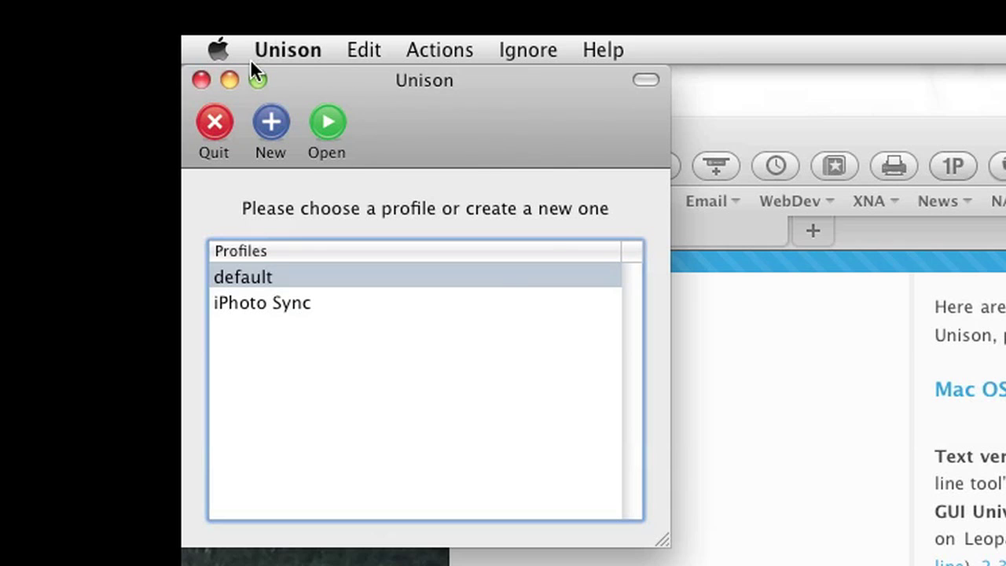
click(281, 56)
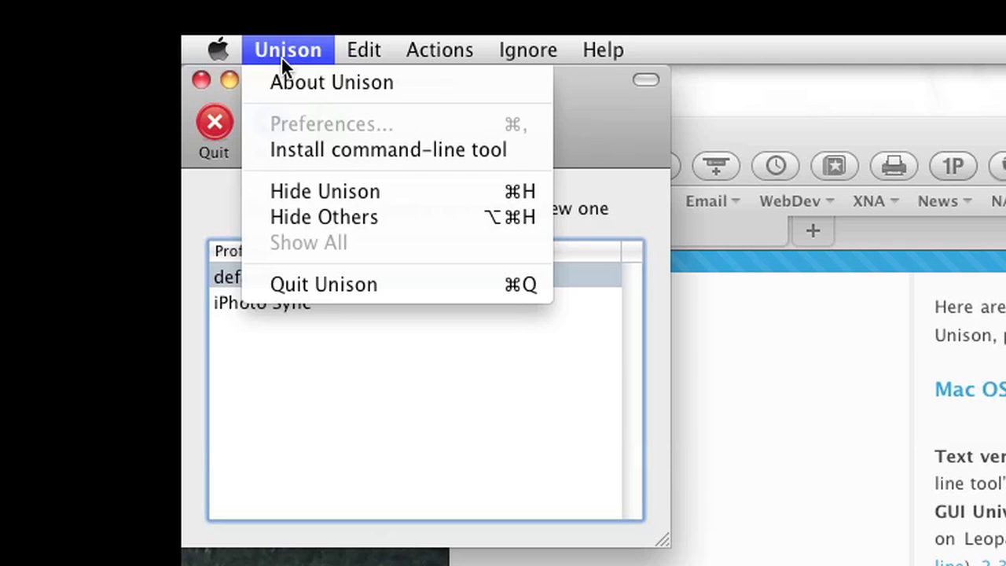
click(302, 150)
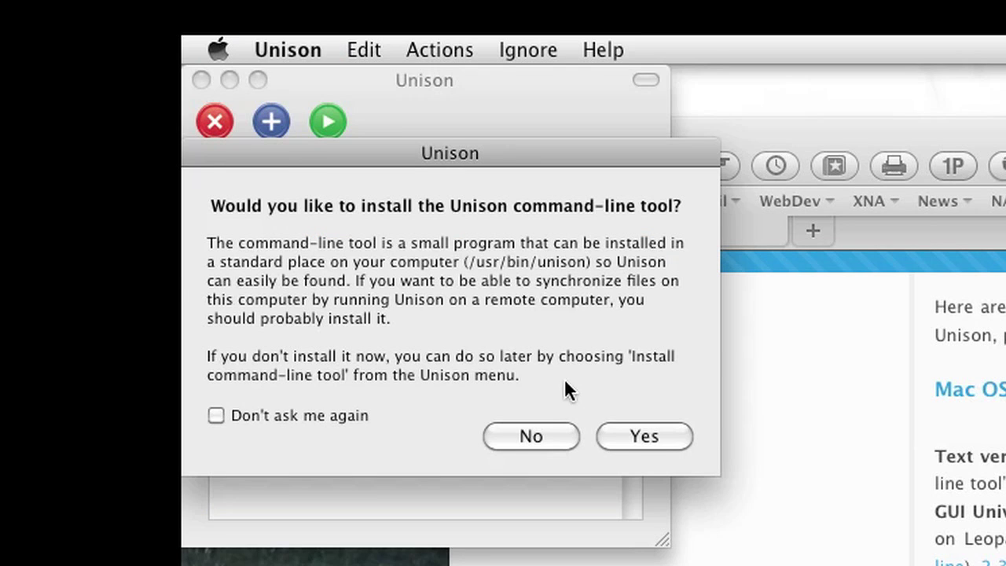
click(631, 438)
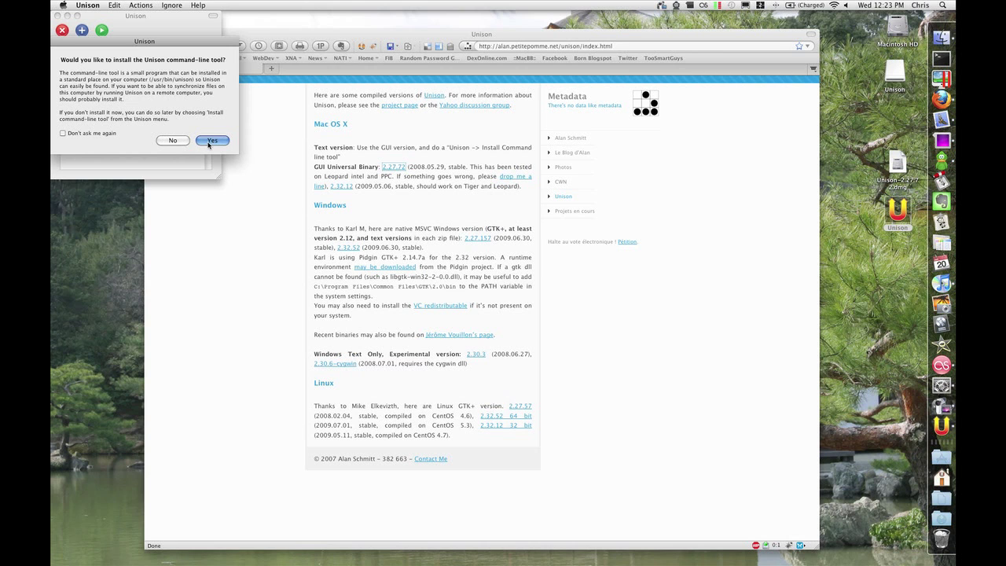
click(211, 140)
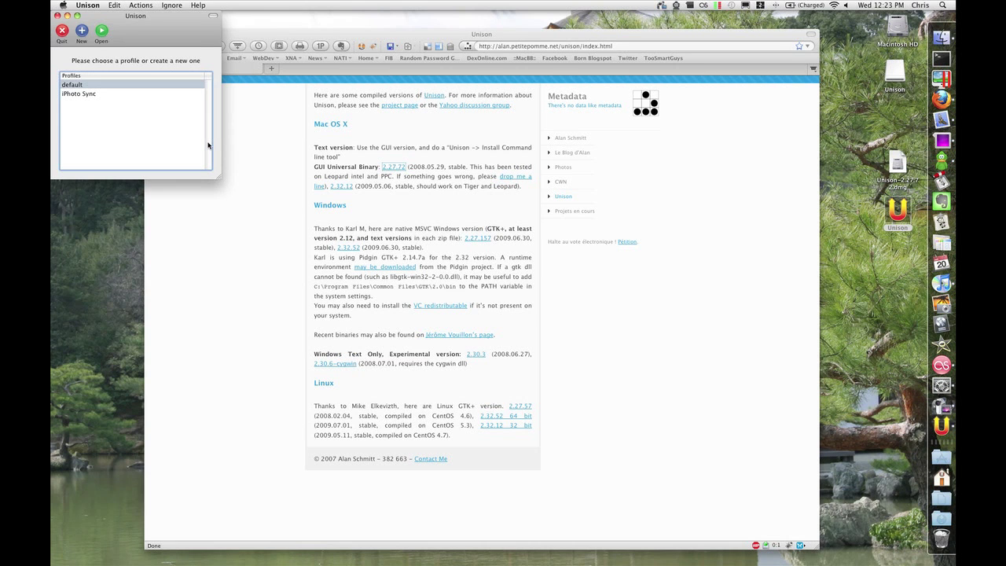
click(809, 240)
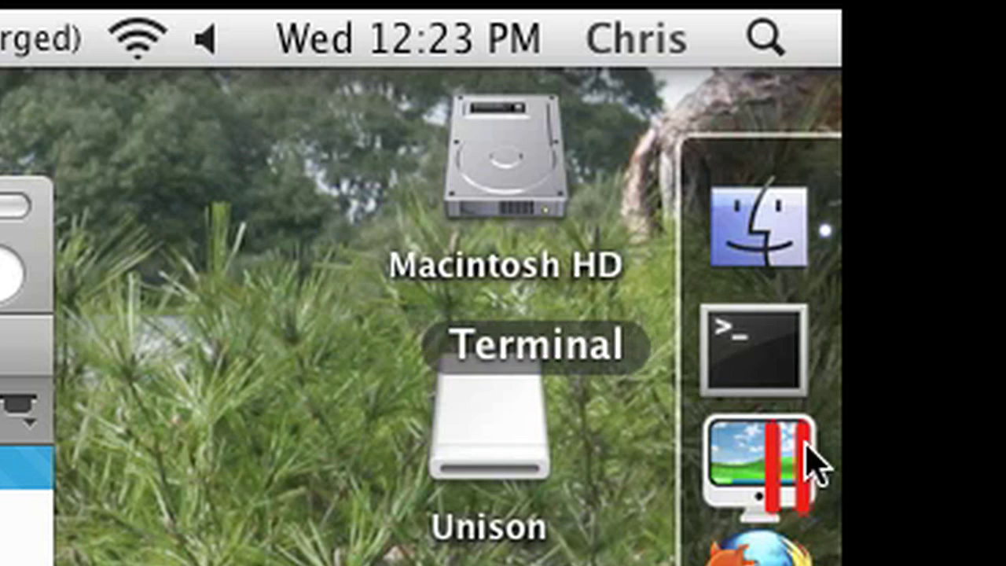
click(940, 59)
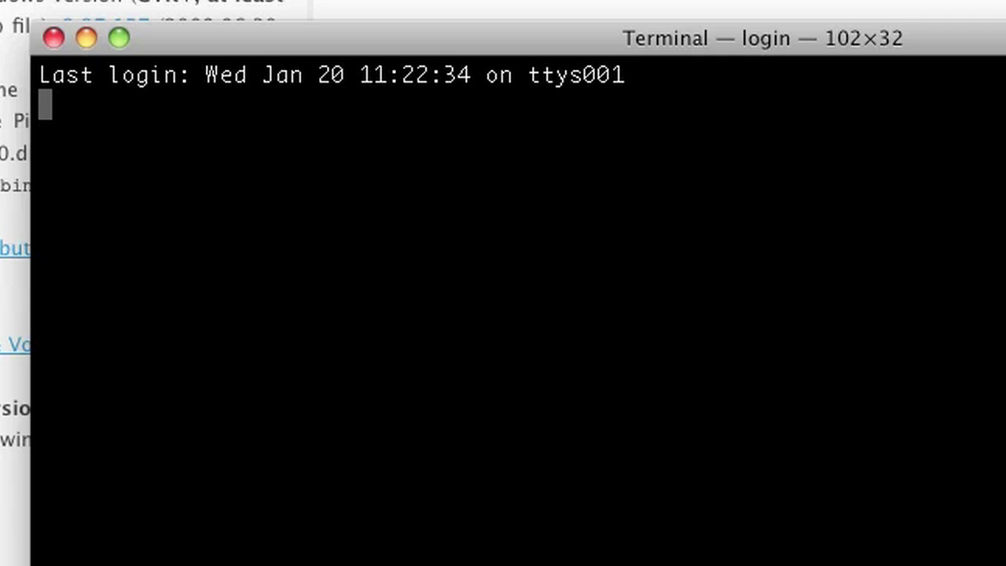
- Run sudo chmod 755 on /usr/bin/unison with the admin password, then relaunch Unison
text(cd /u)
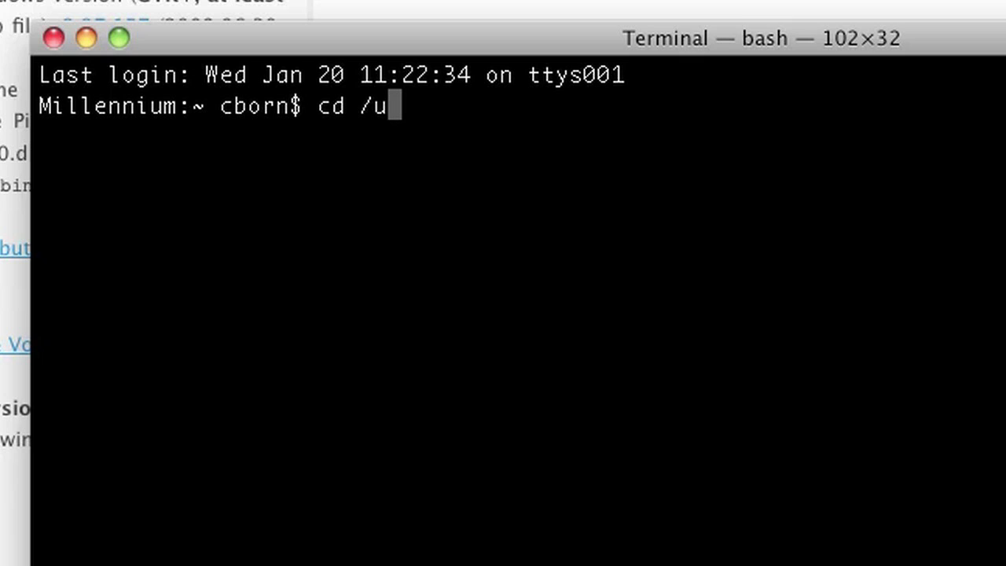
text(sr/bin)
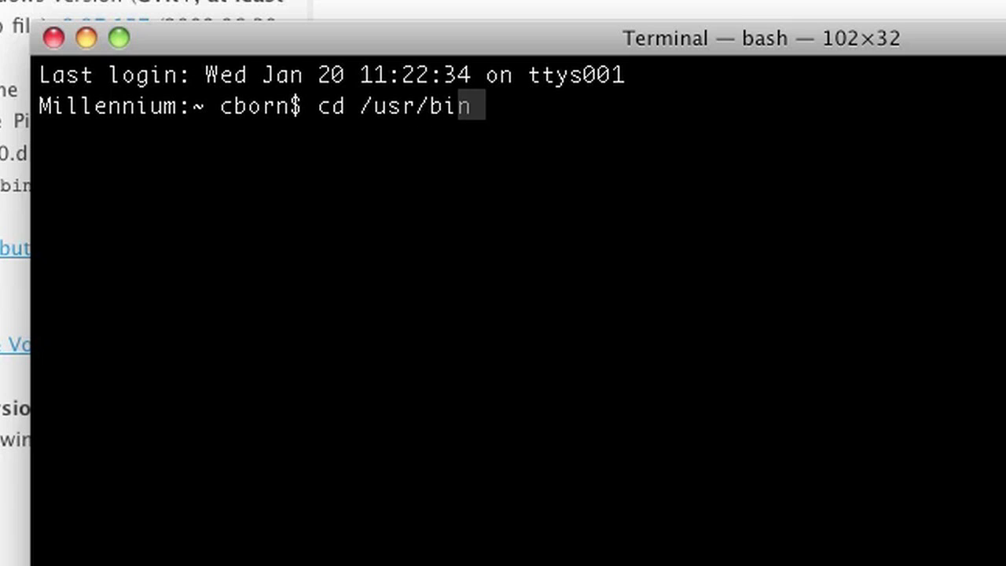
key(Return)
text(chm)
key(BackSpace)
key(BackSpace)
text(udo ch)
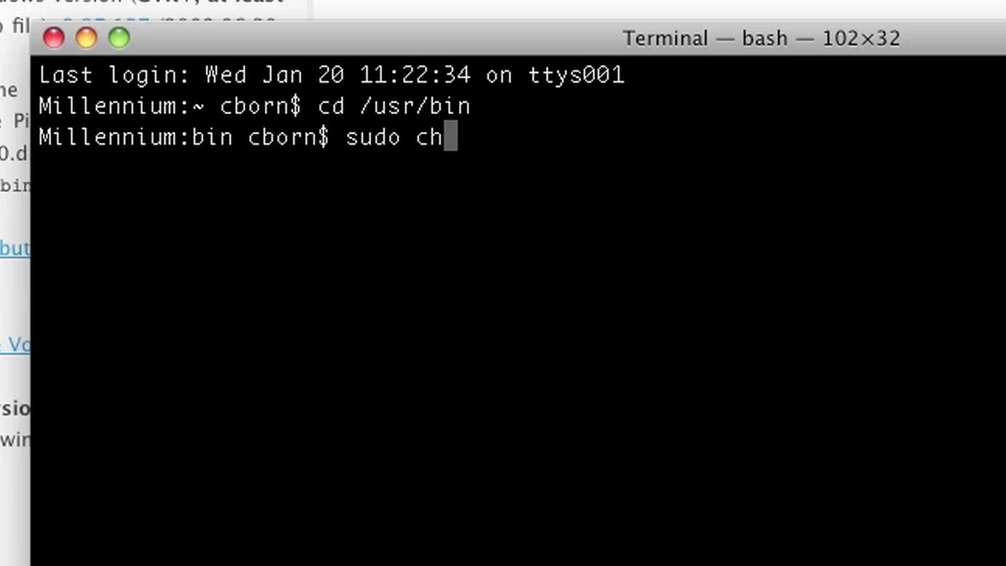
text(mod 755 )
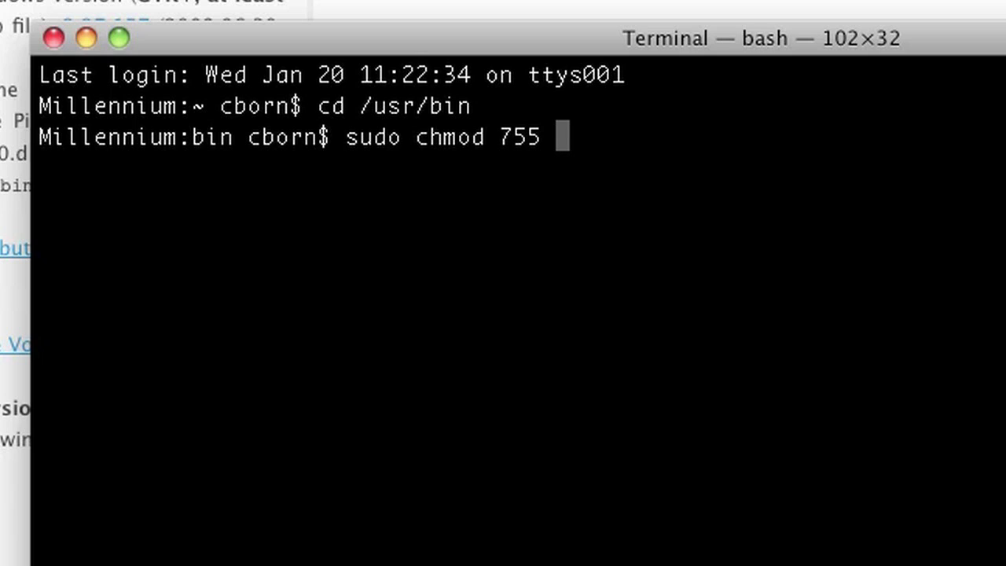
text(./unison)
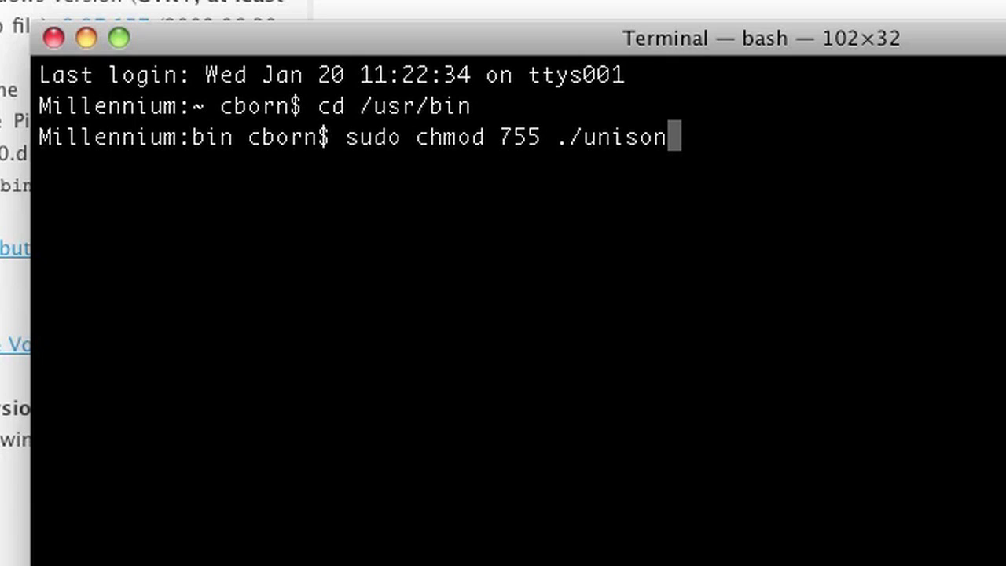
key(Return)
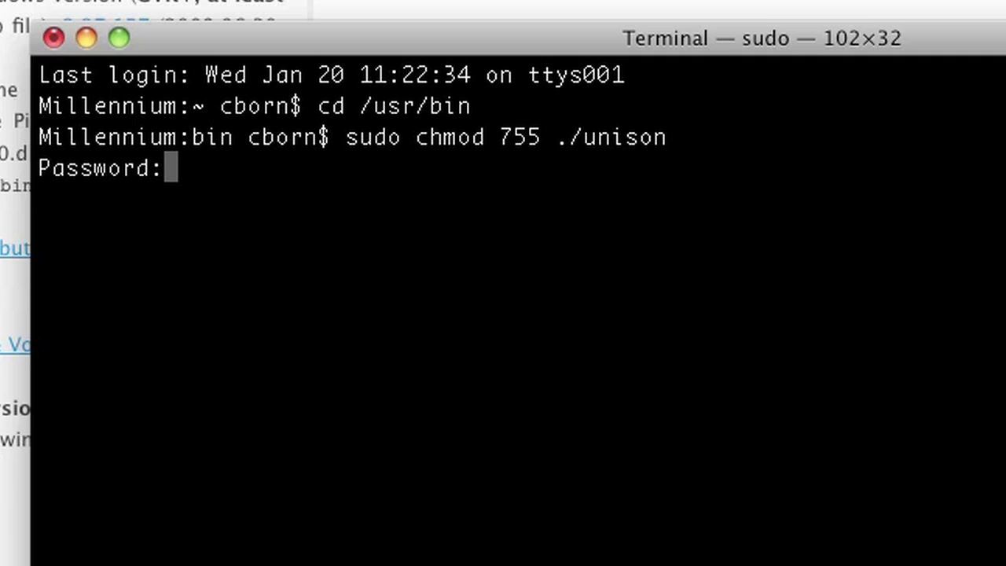
key(Return)
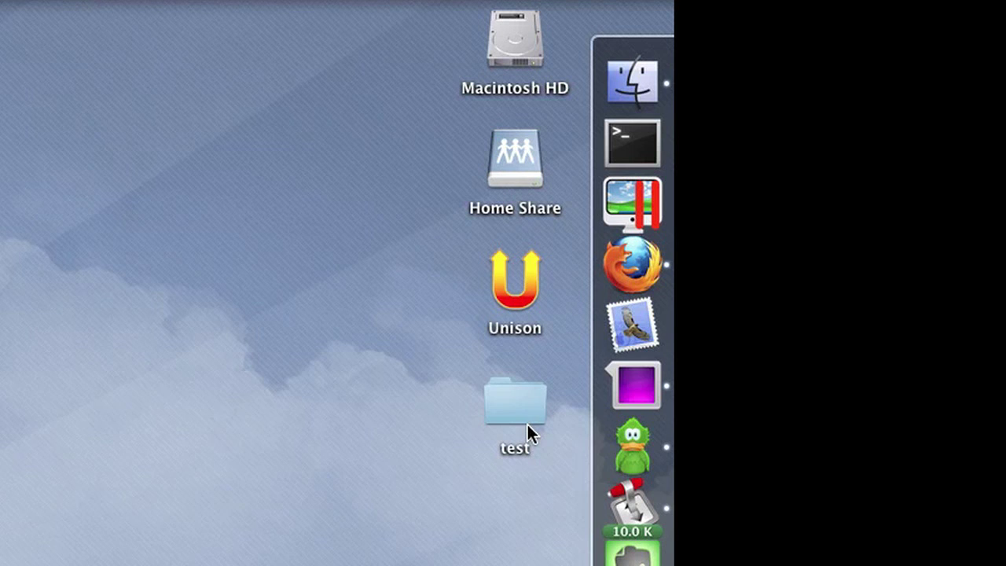
click(513, 300)
double_click(513, 301)
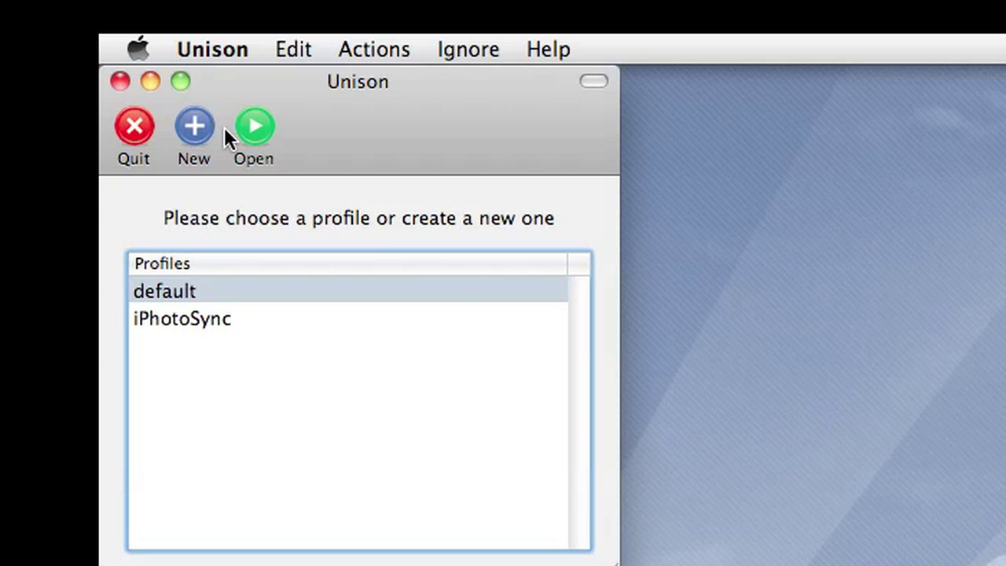
- Create profile 'test': Desktop test folder, remote user homeuser, host freenas.borns.local, remote folder test
click(200, 129)
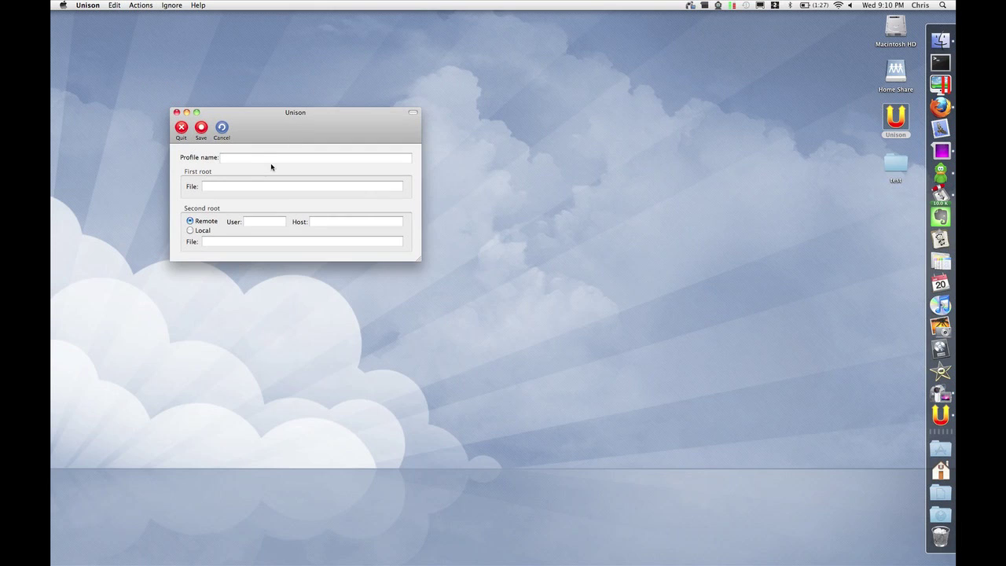
click(260, 156)
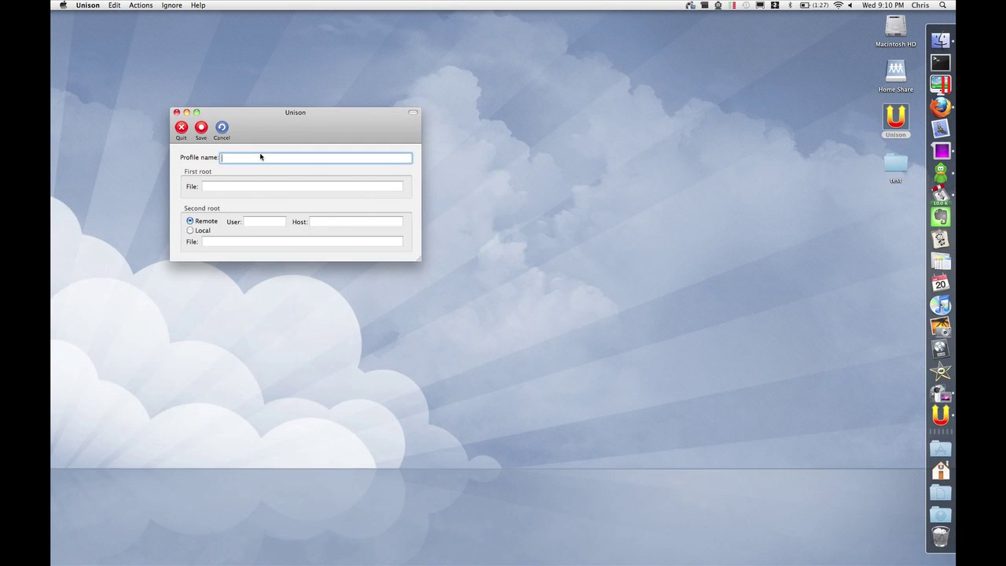
text(test)
key(Tab)
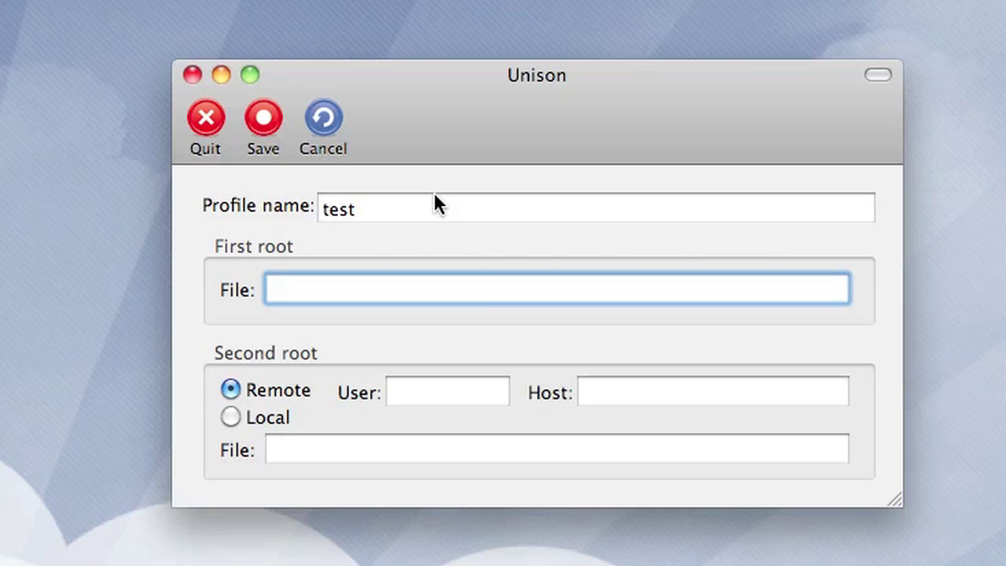
text(/Users/cborn/Desktop/)
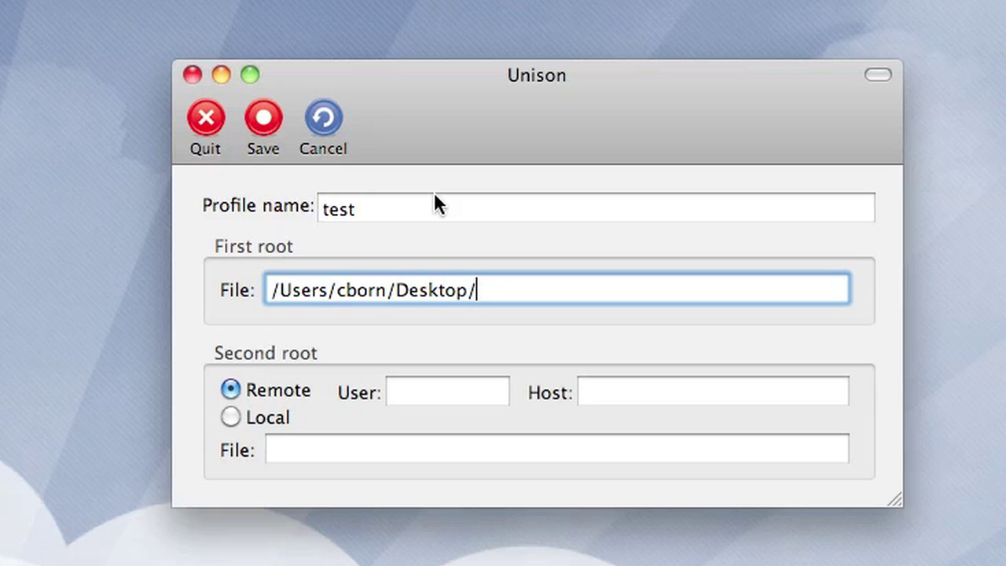
text(test)
key(Tab)
text(homeus)
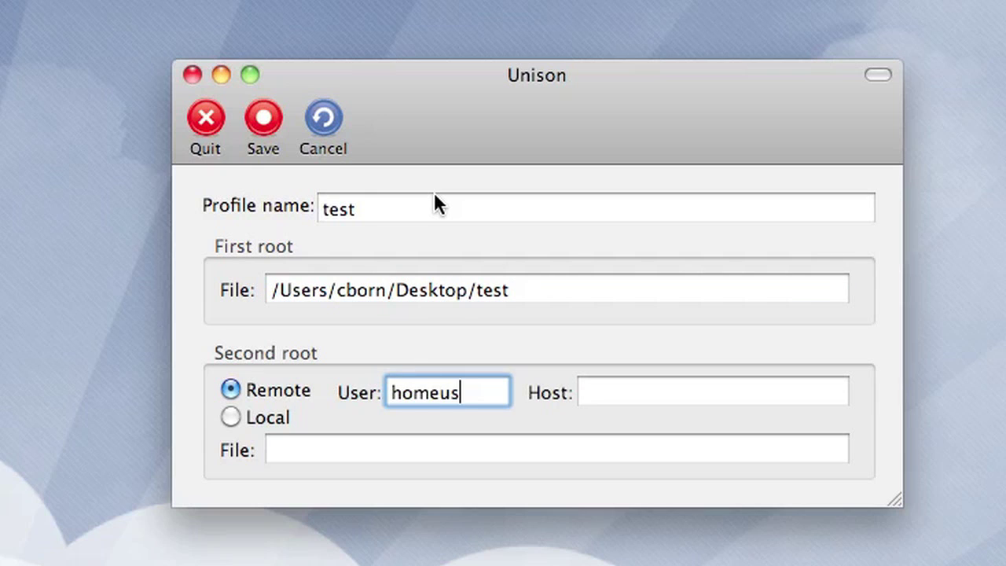
text(er)
key(Tab)
text(free)
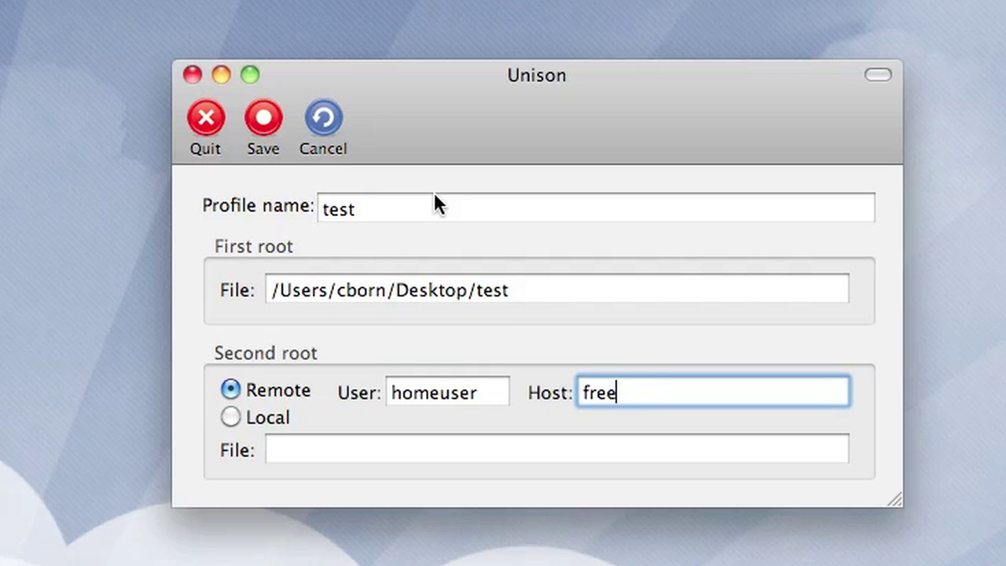
text(nas.borns.local)
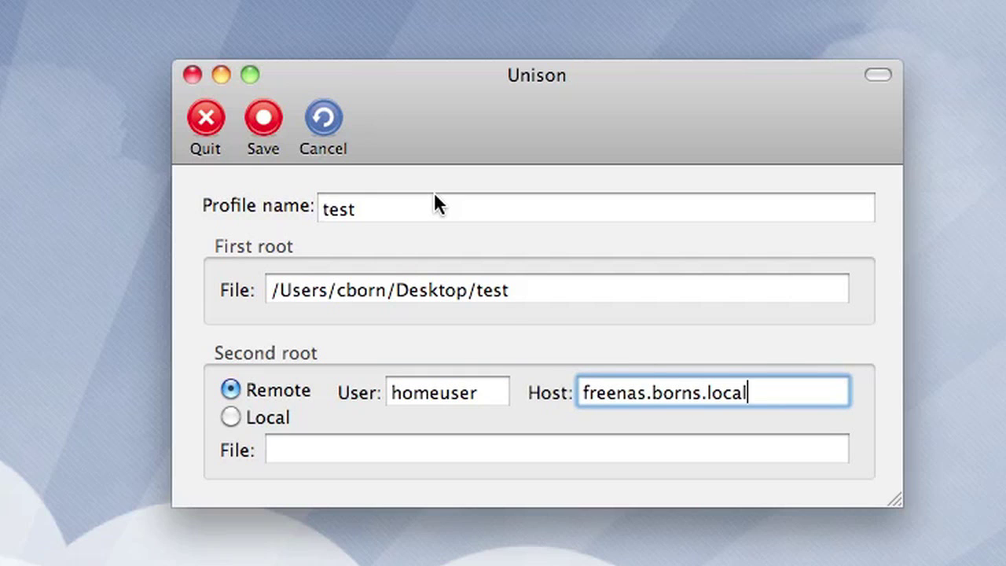
key(Tab)
text(test)
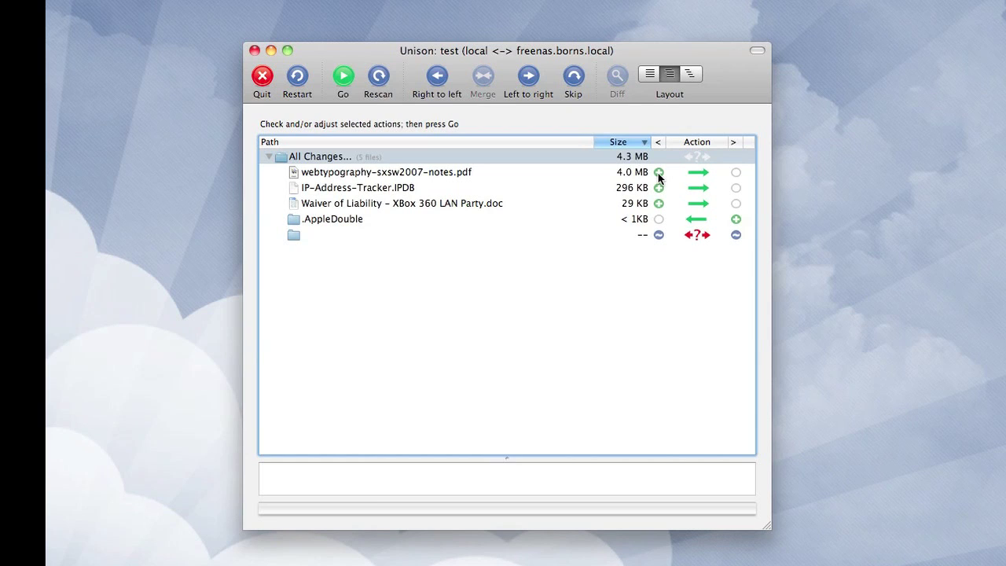
- Review the three file changes, select all changes, and propagate them with Go
click(736, 174)
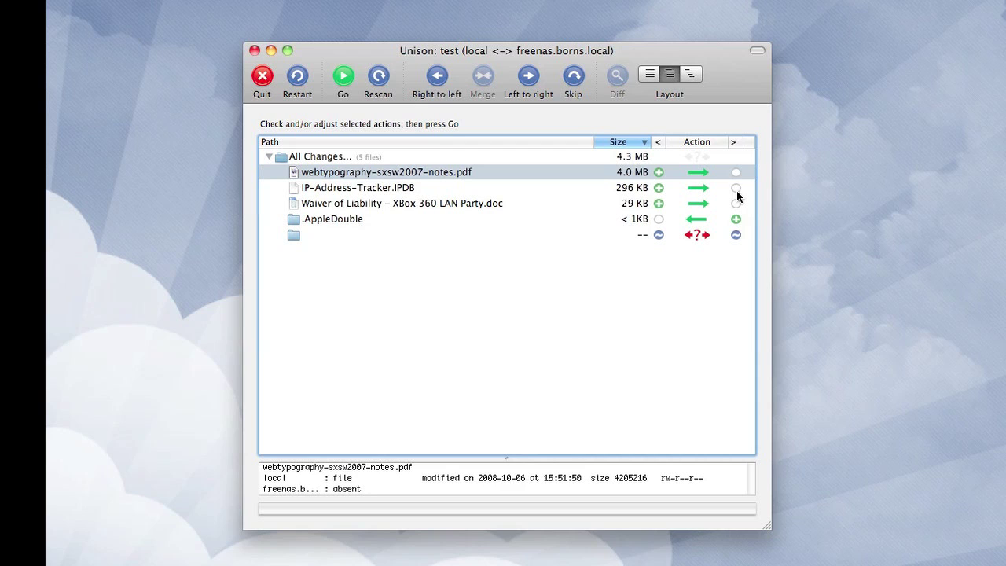
click(737, 190)
click(736, 204)
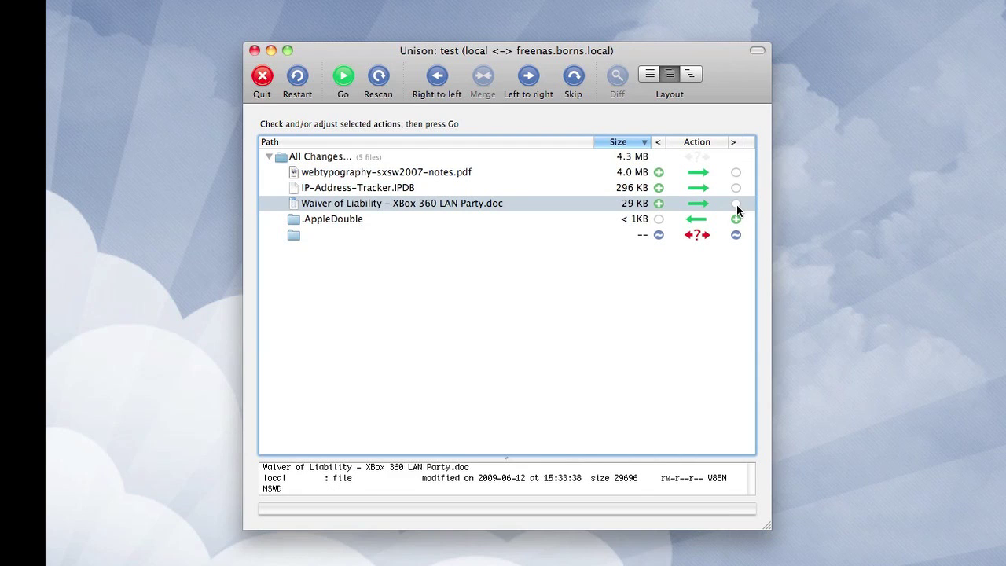
click(347, 155)
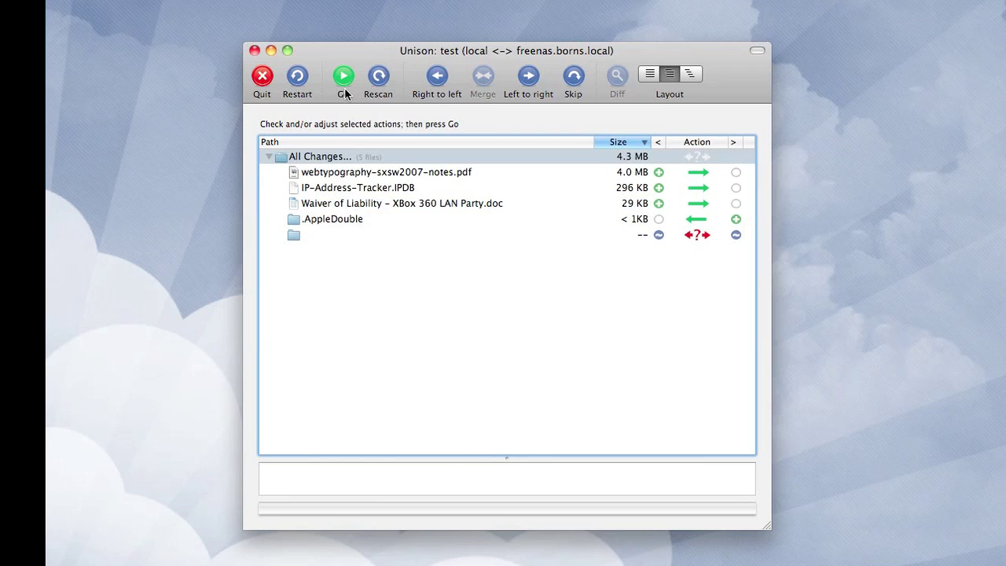
click(344, 82)
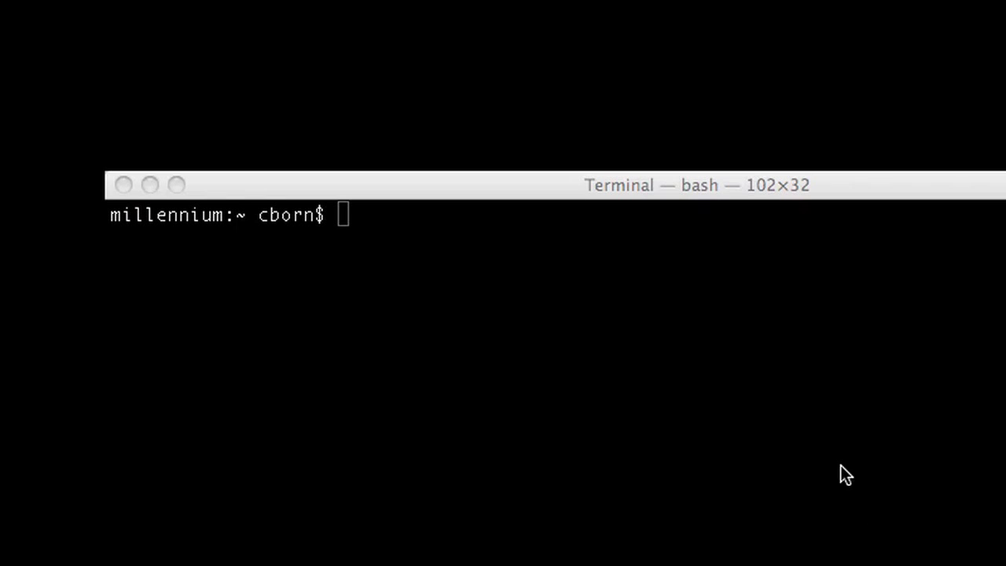
- Run 'unison -ui text -batch test' in Terminal, then search Spotlight for TextEdit
click(845, 471)
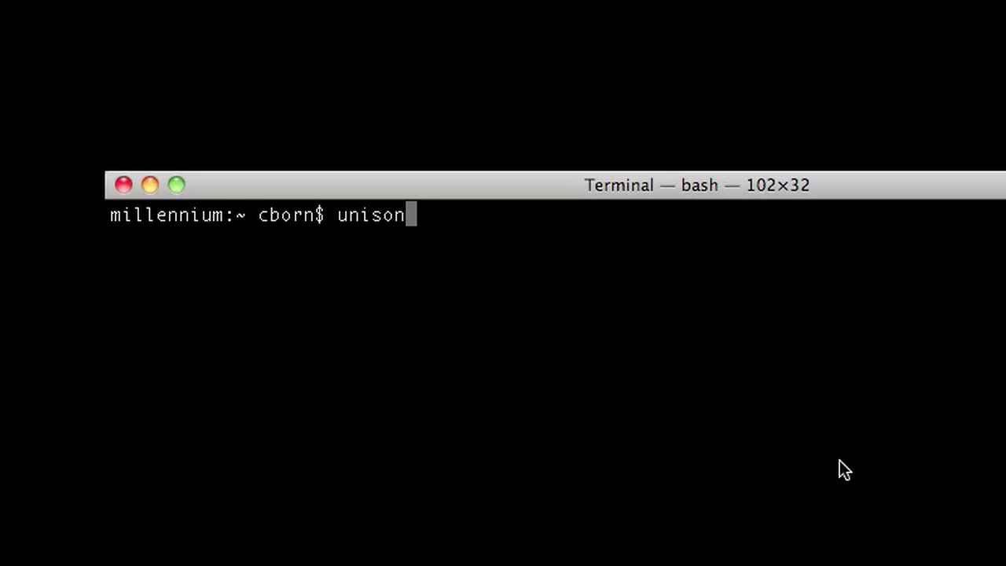
text(unison -ui text)
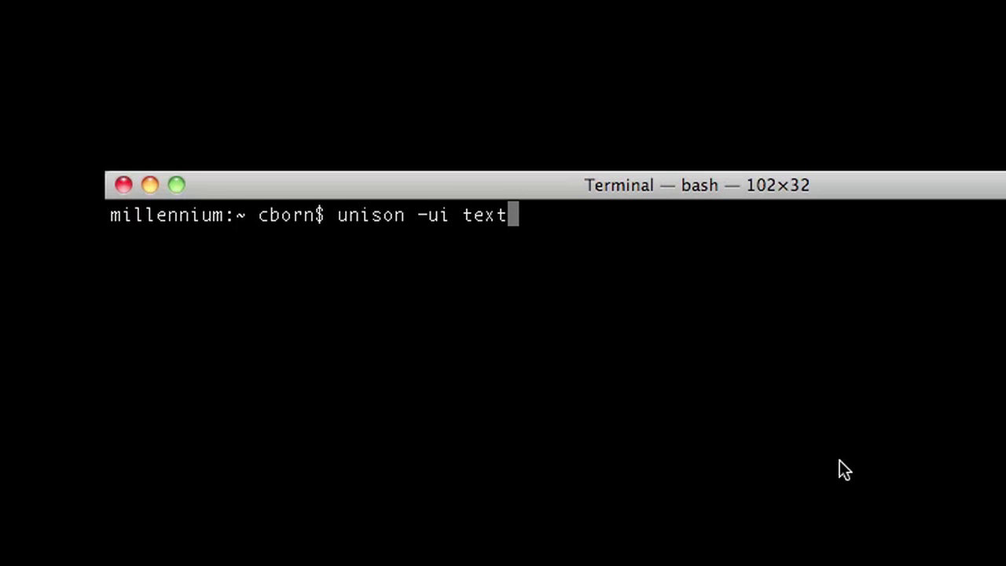
text( -batch)
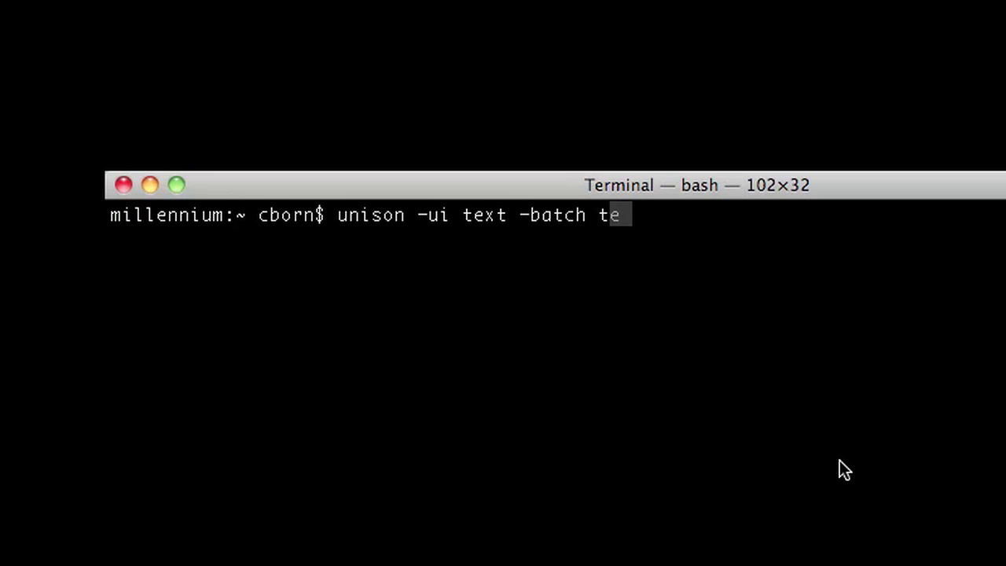
text(e)
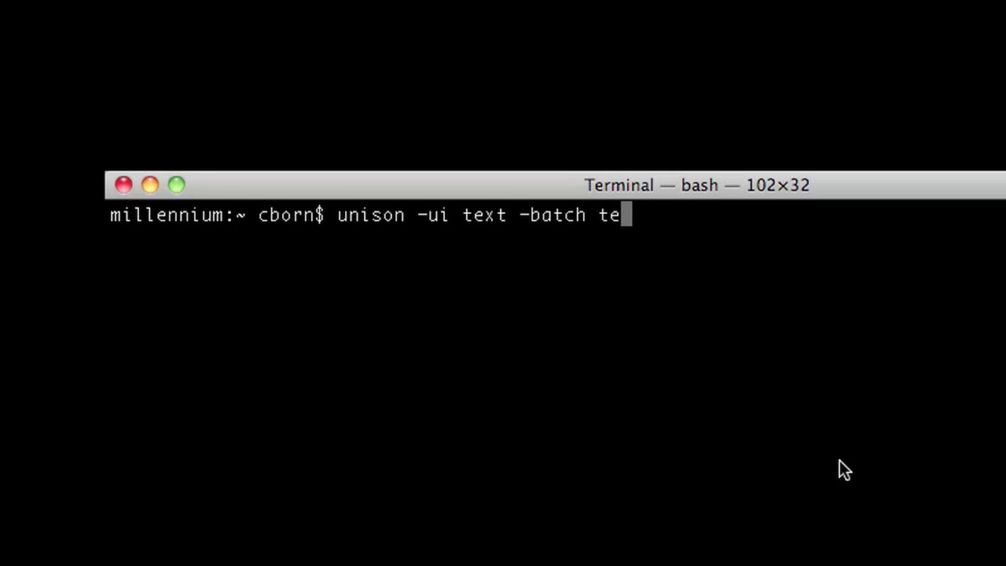
text(st)
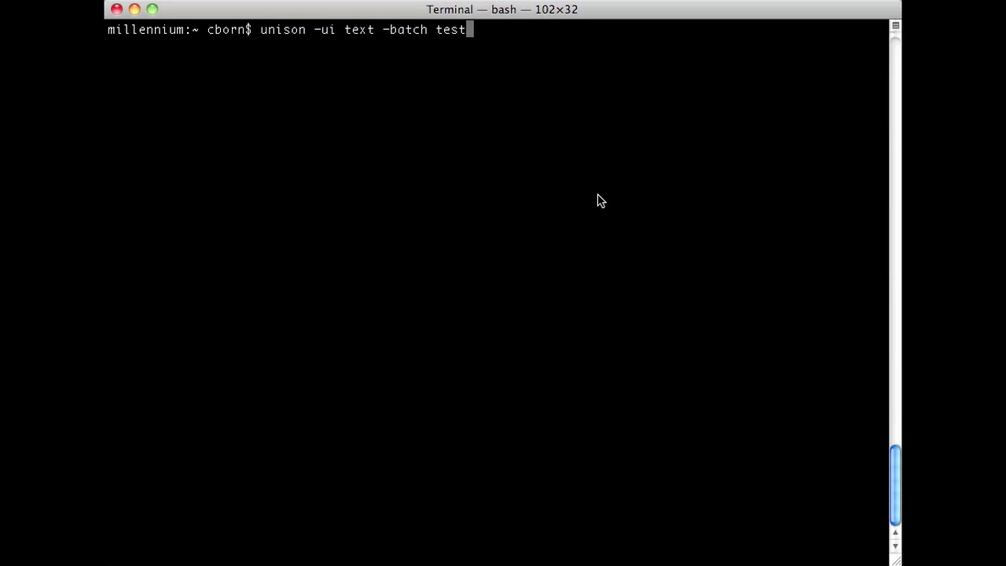
key(Return)
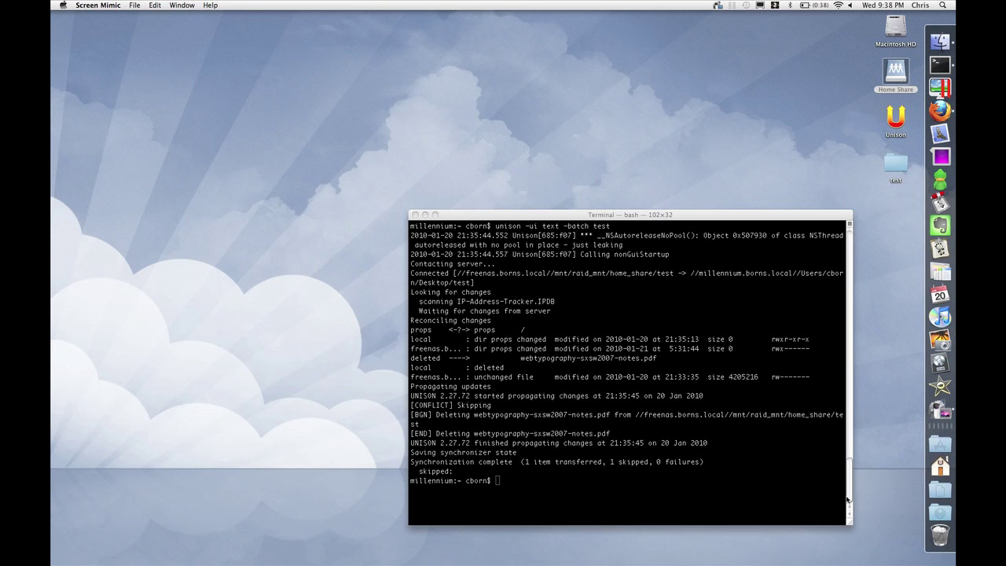
key(super+space)
text(te)
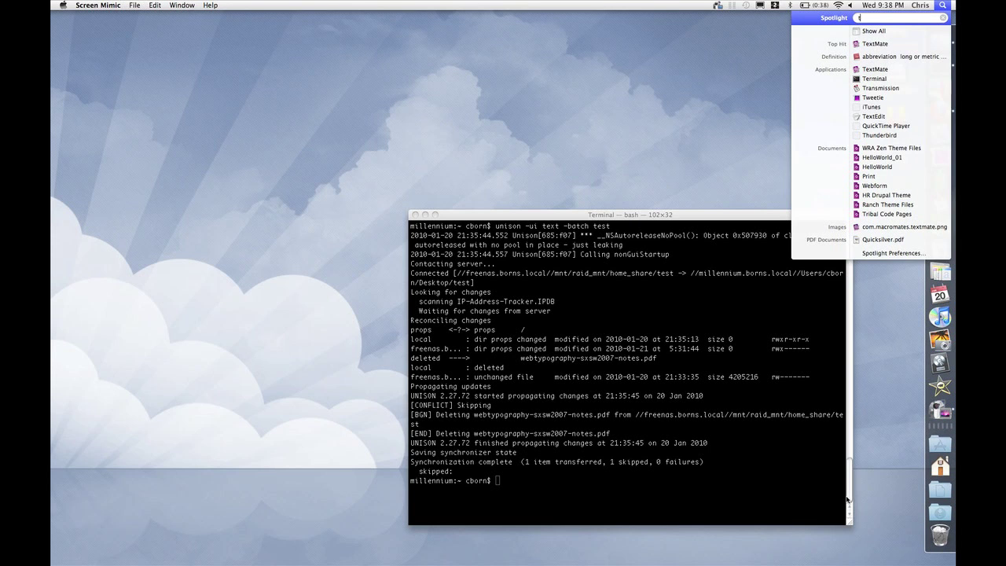
text(xtedit)
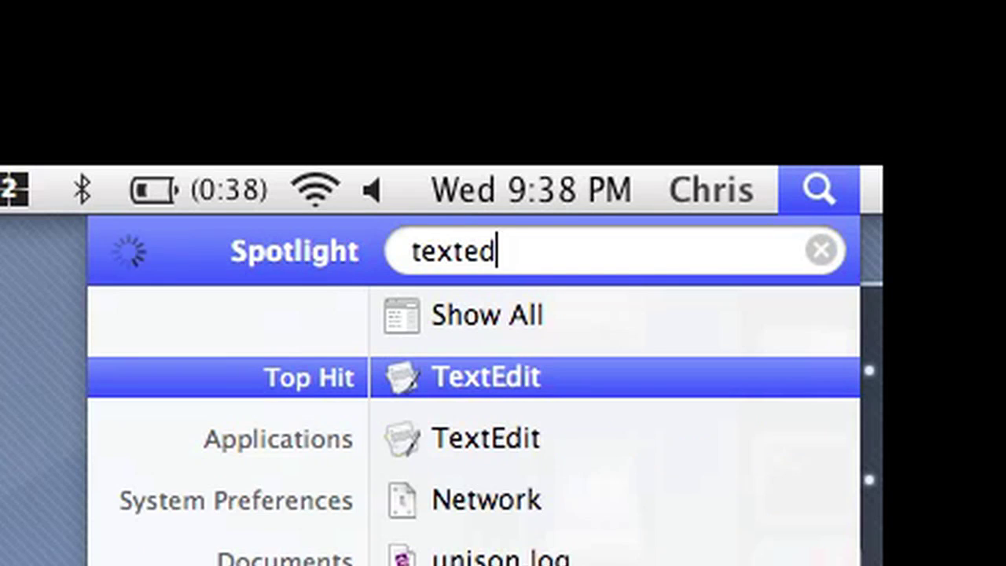
- Launch TextEdit and write the command 'unison -ui text -batch test' in a new document
key(Return)
text(un)
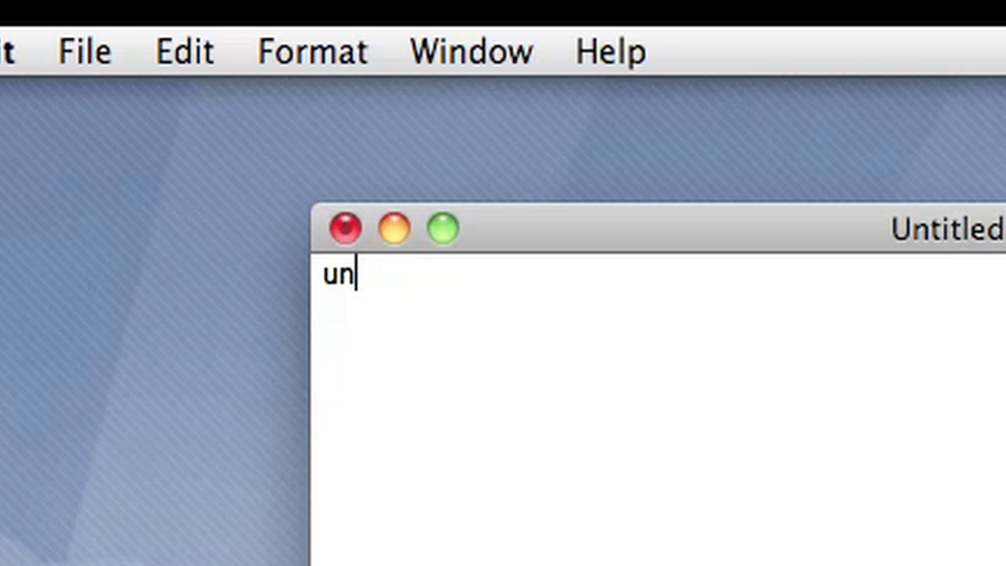
text(ison -ui text)
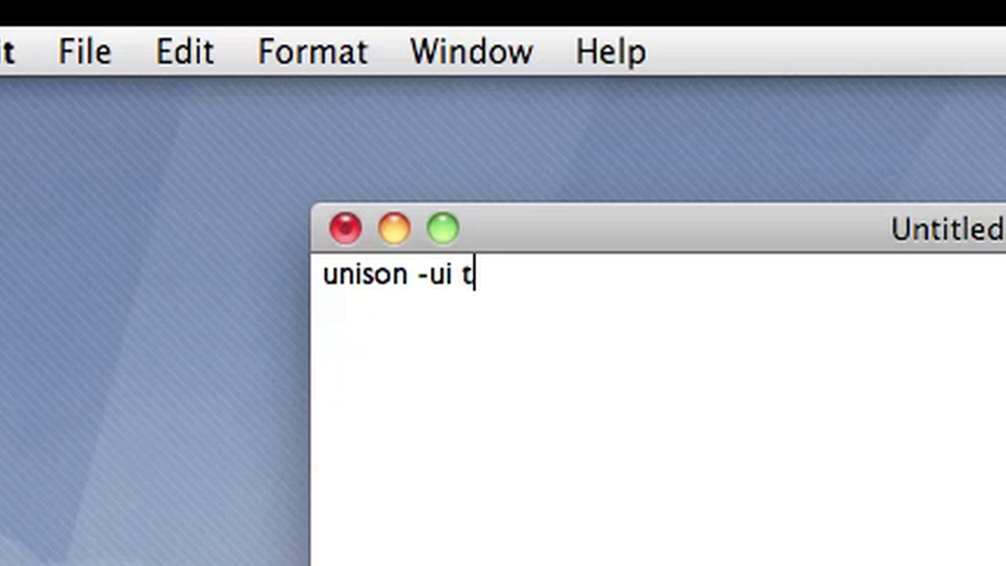
key(BackSpace)
key(BackSpace)
text(ext -b)
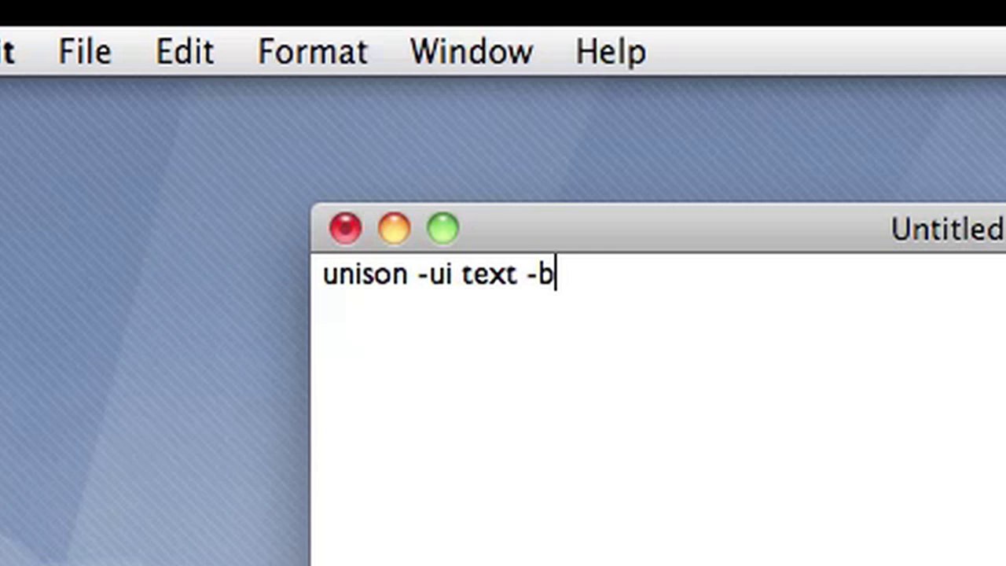
text(atch test)
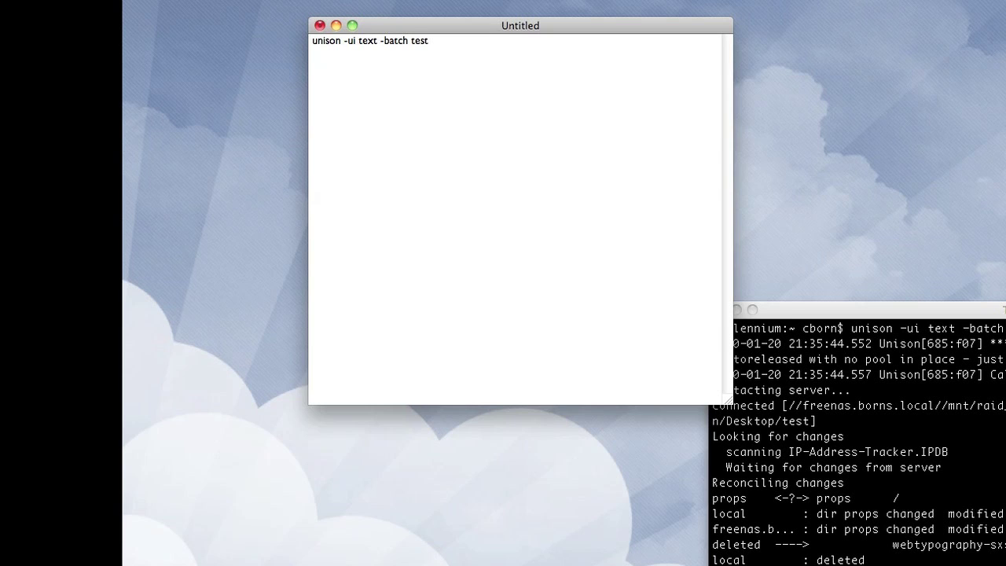
- Save the document as unison_test.sh in the home folder's FreeNAS Stuff folder
key(super+s)
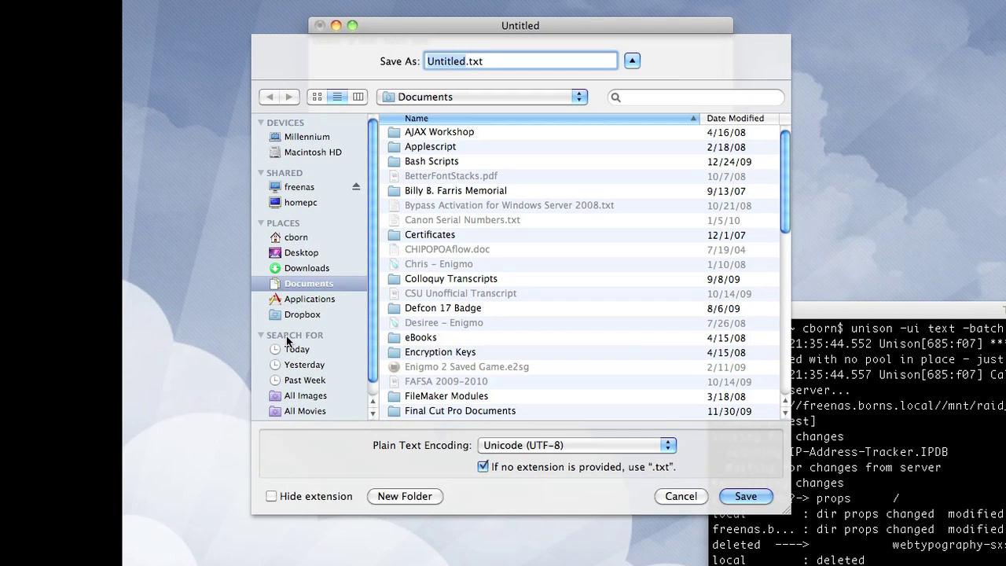
click(292, 239)
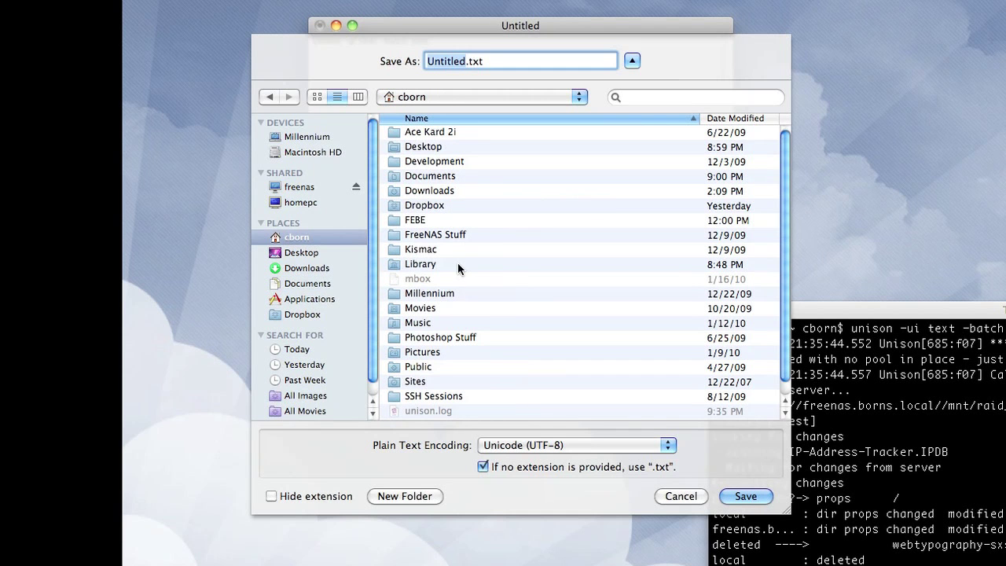
double_click(424, 234)
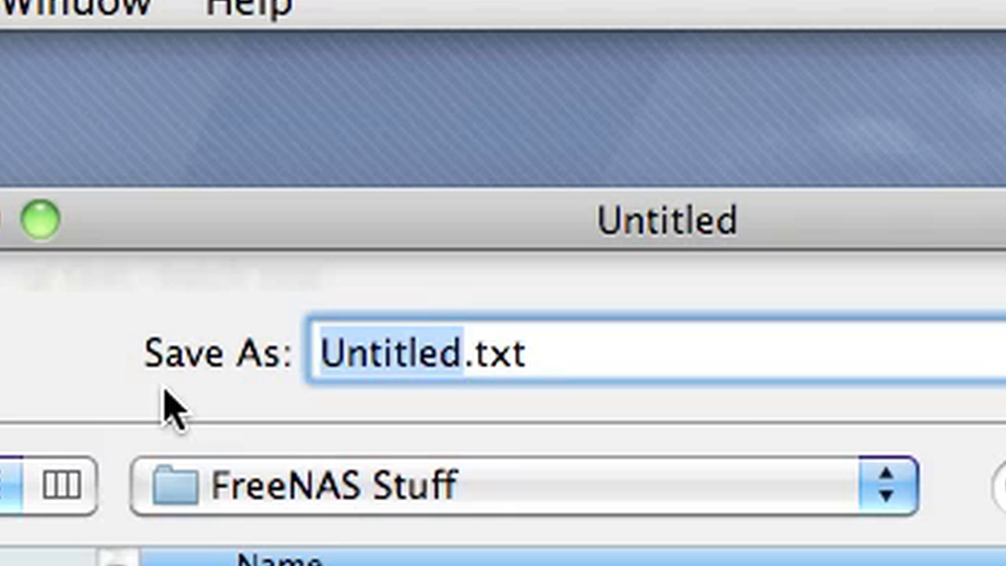
text(union)
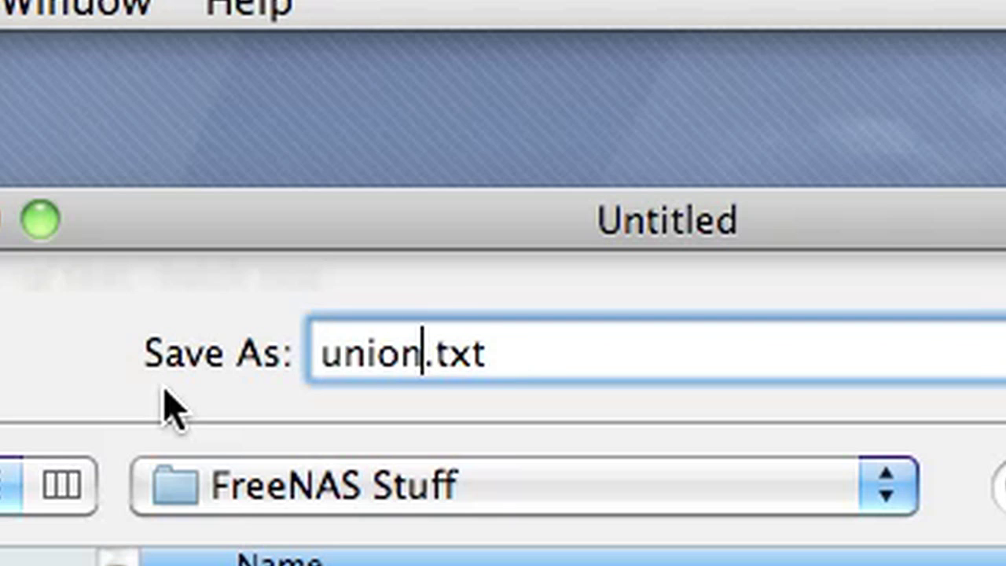
key(BackSpace)
key(BackSpace)
text(son_tst)
key(BackSpace)
key(BackSpace)
text(est)
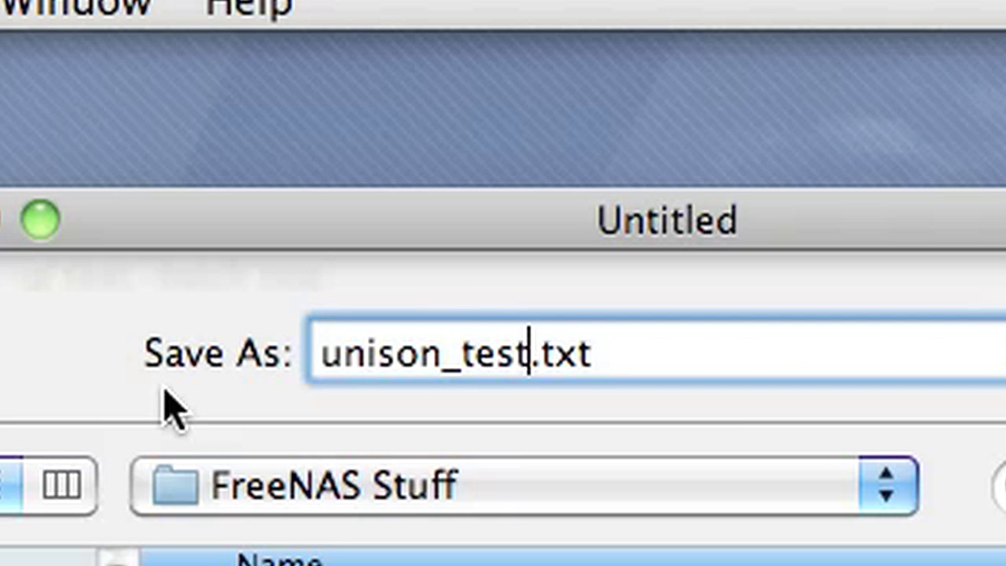
key(Right)
key(Right)
key(Right)
key(Right)
key(BackSpace)
key(BackSpace)
key(BackSpace)
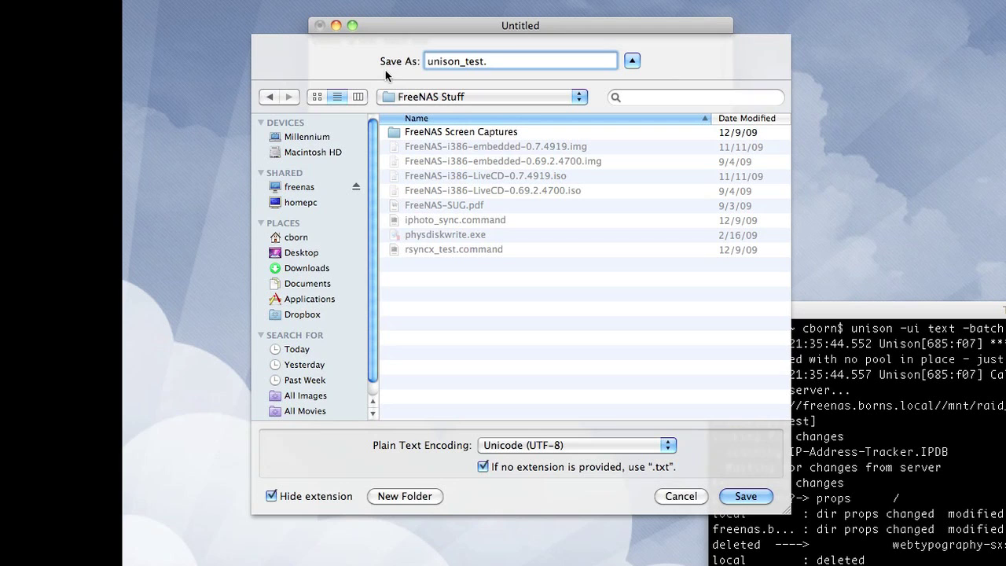
text(sh)
key(Return)
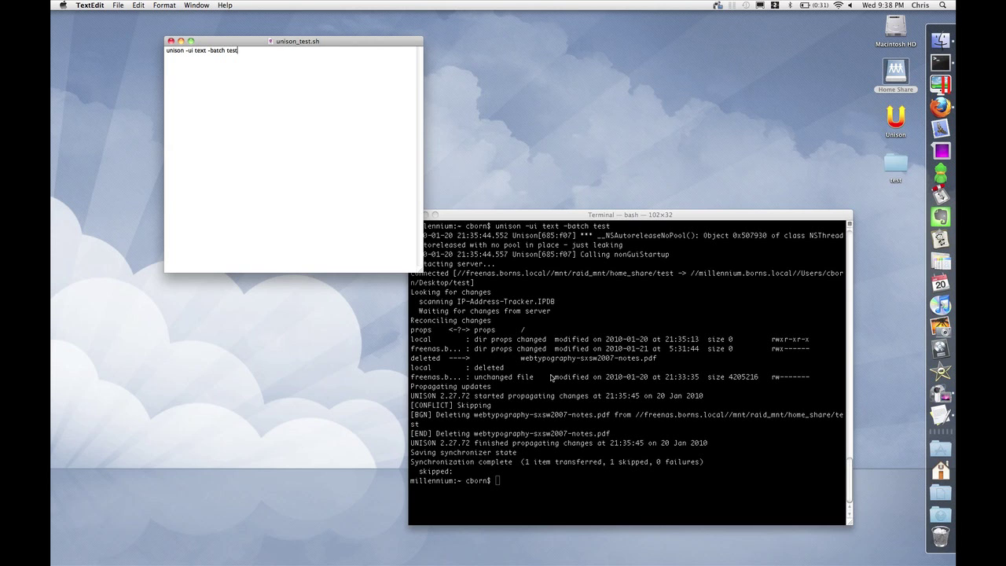
- In Terminal, cd into FreeNAS Stuff, run ls -l to confirm unison_test.sh, and start a chmod 744 command
click(551, 378)
text(cd Free)
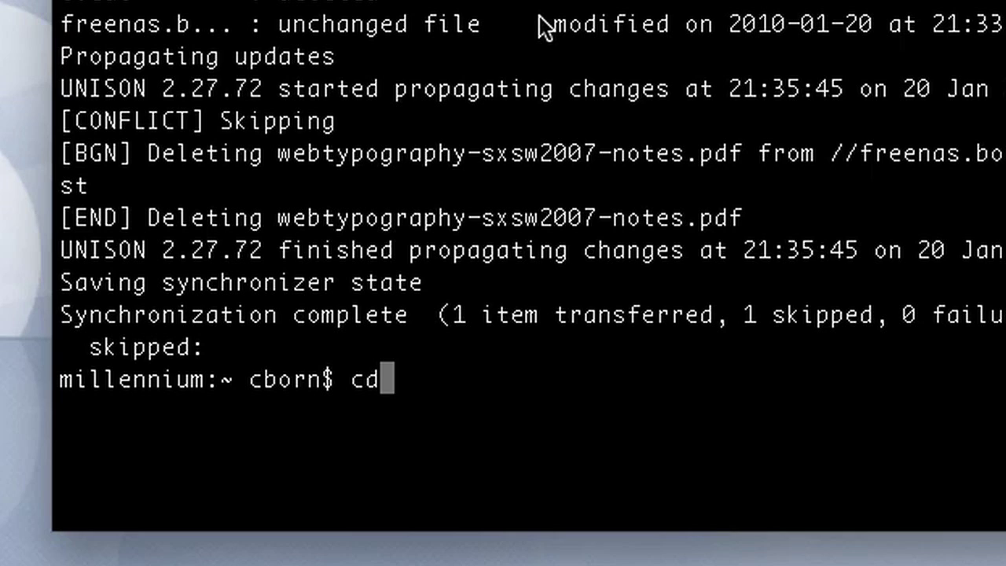
text(*)
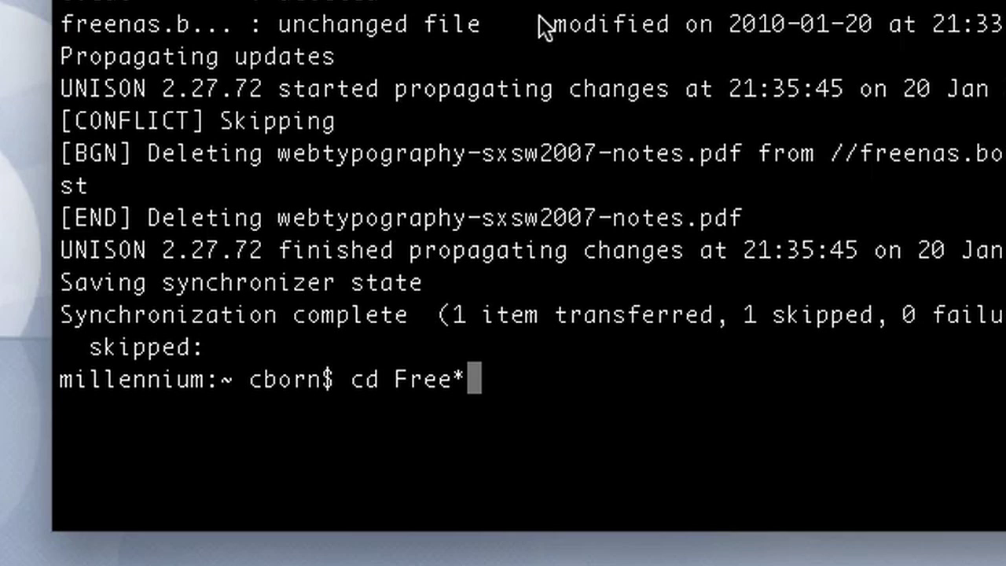
key(Return)
text(ls -l)
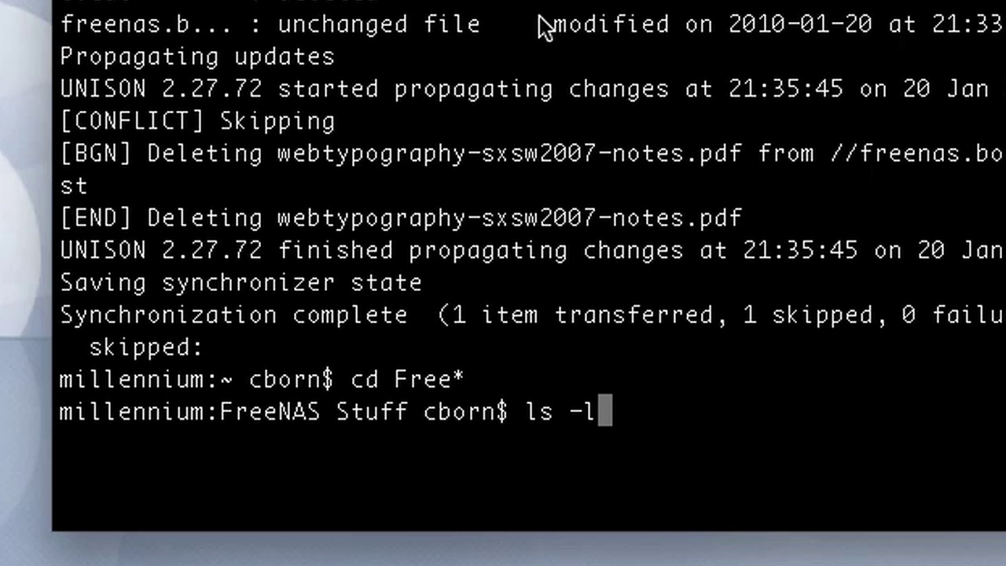
key(Return)
text(chmod )
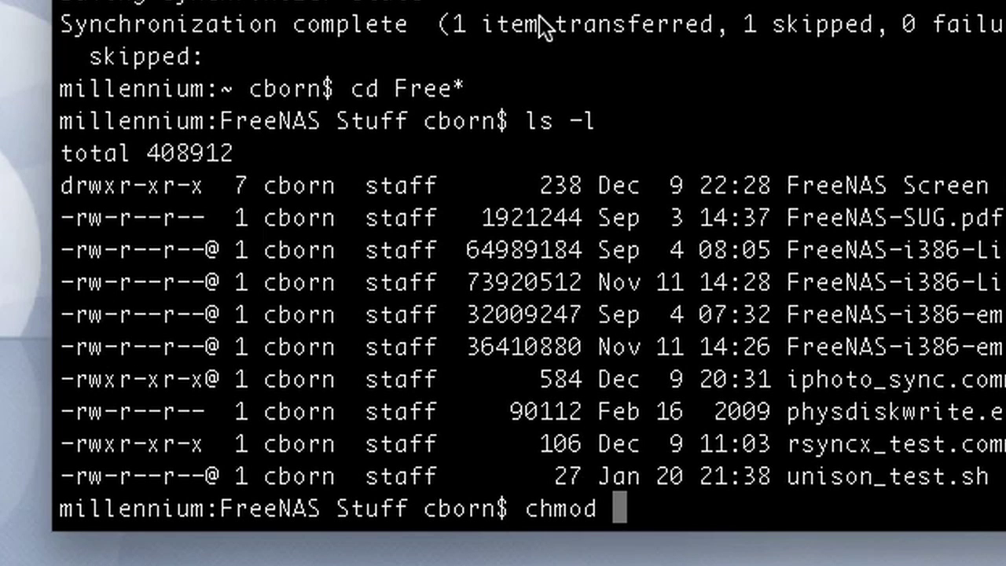
text(7)
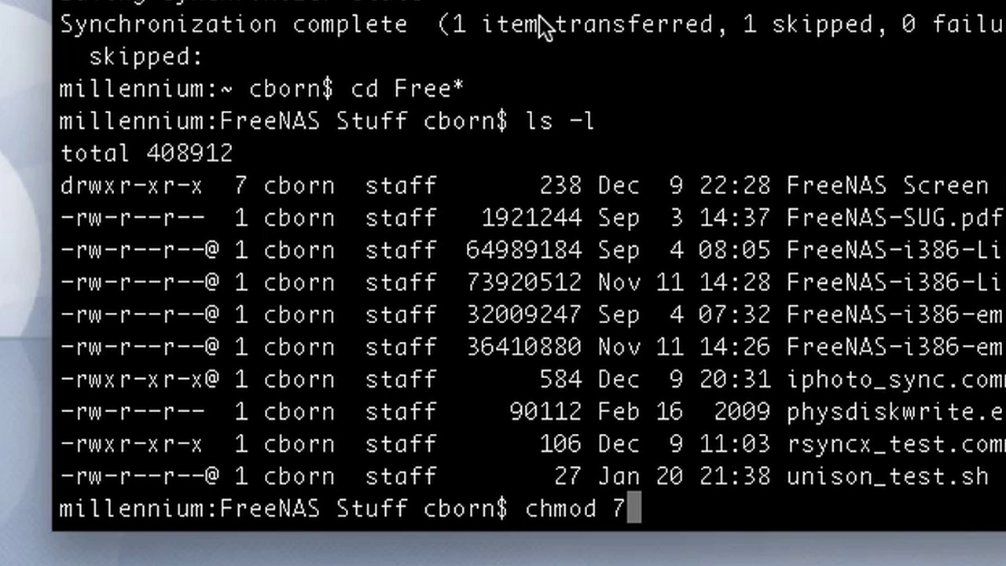
text(44)
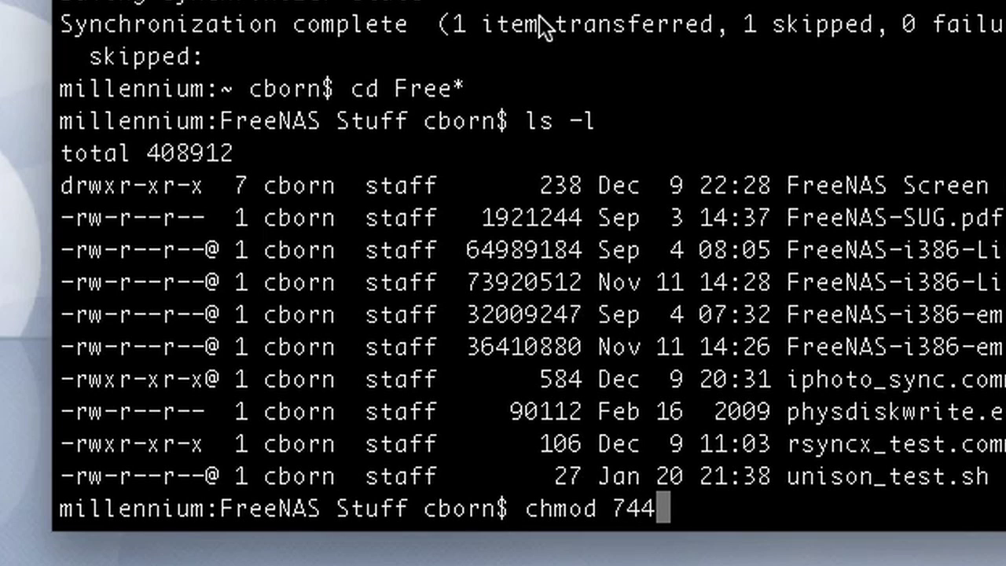
text( uniosn)
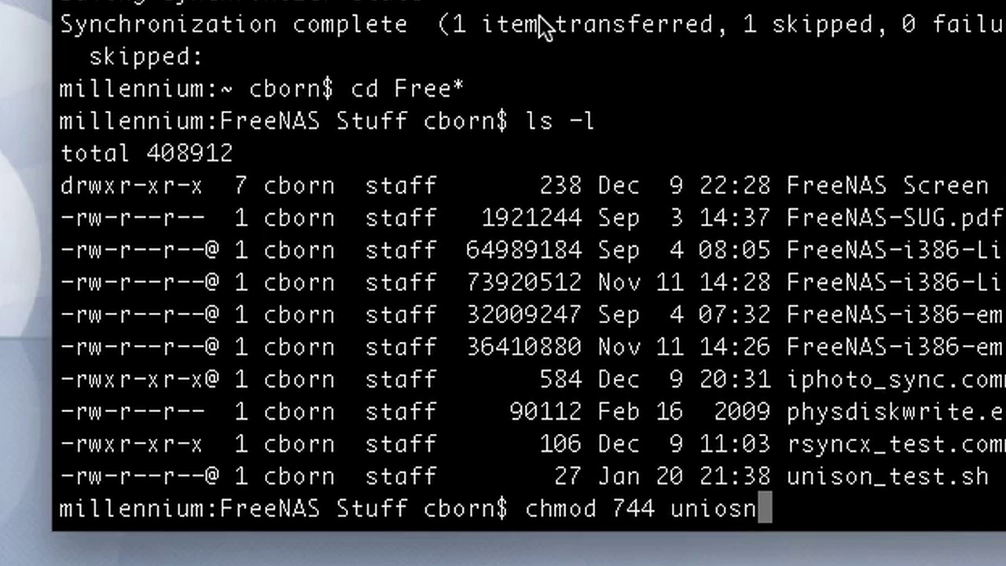